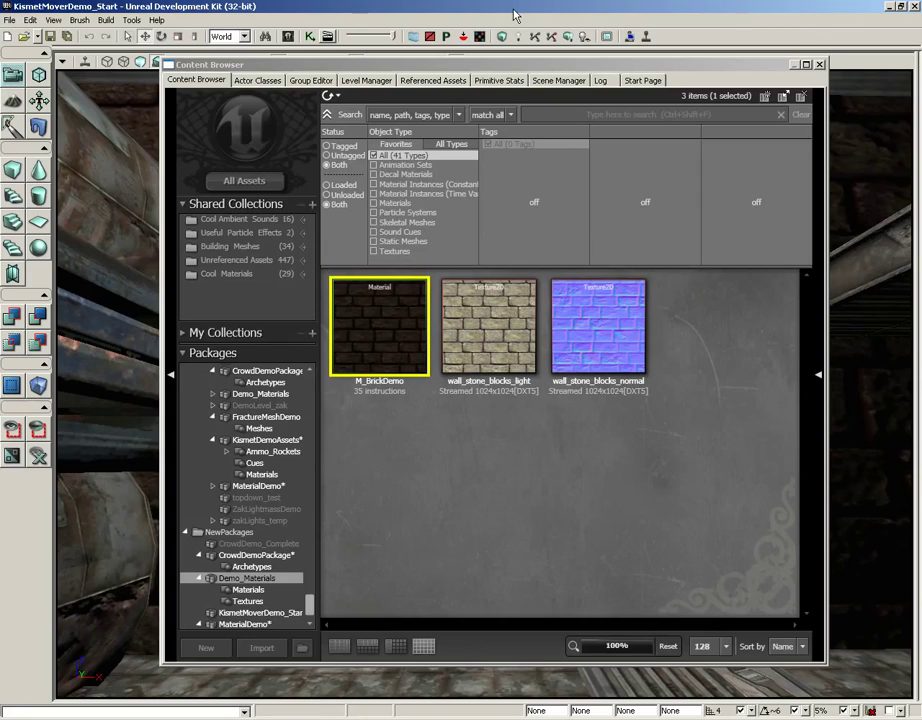
Step: Open M_BrickDemo in the Material Editor and bring its texture nodes into view
double_click(378, 337)
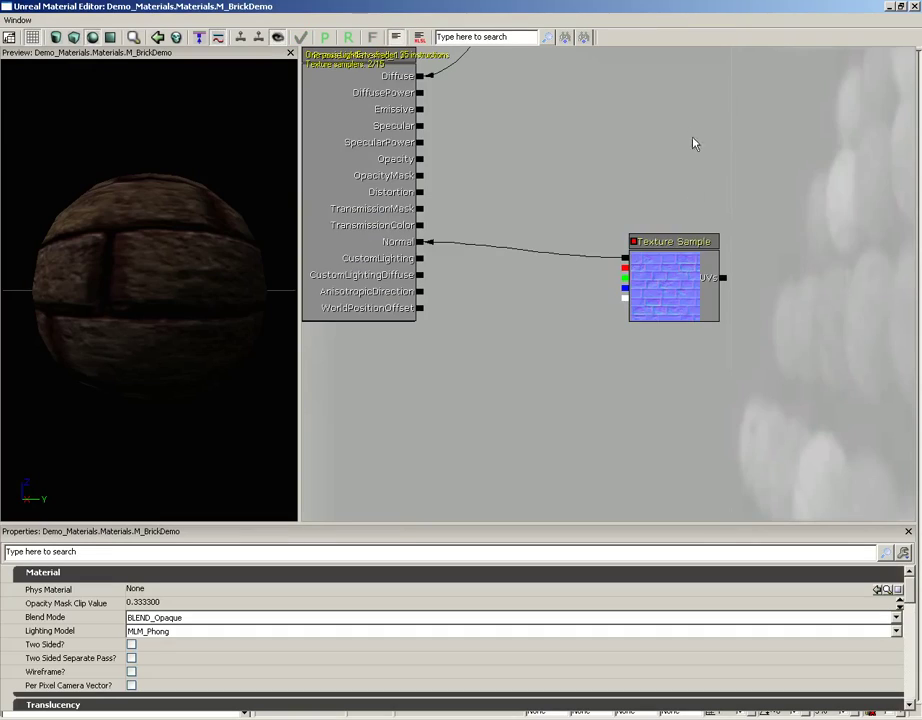
drag(695, 143, 600, 390)
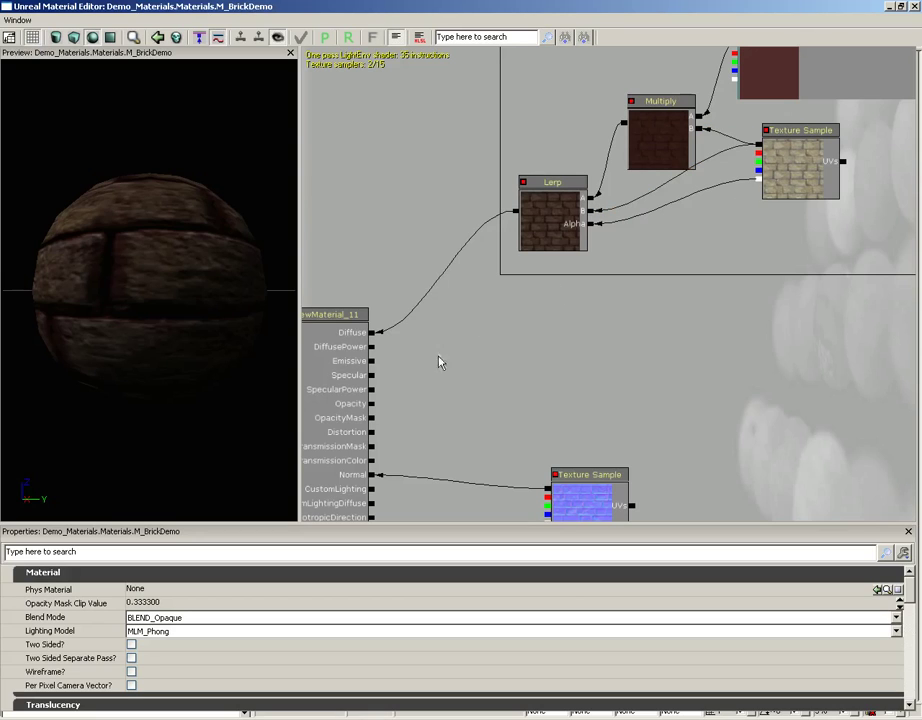
scroll(461, 362, up, 2)
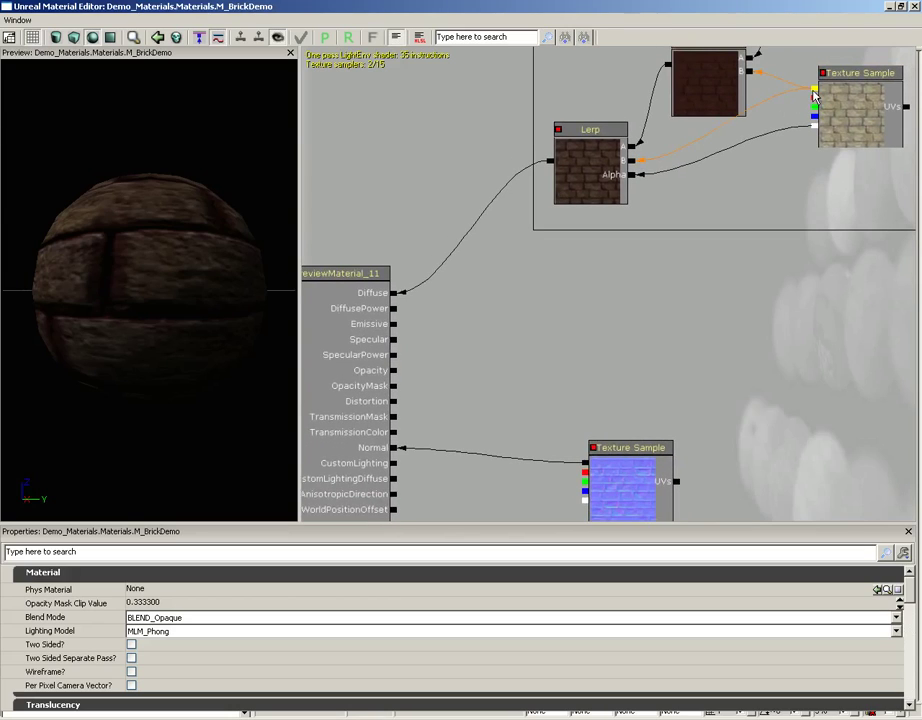
Step: Wire the stone Texture Sample into Specular and inspect the preview sphere
drag(813, 100, 396, 339)
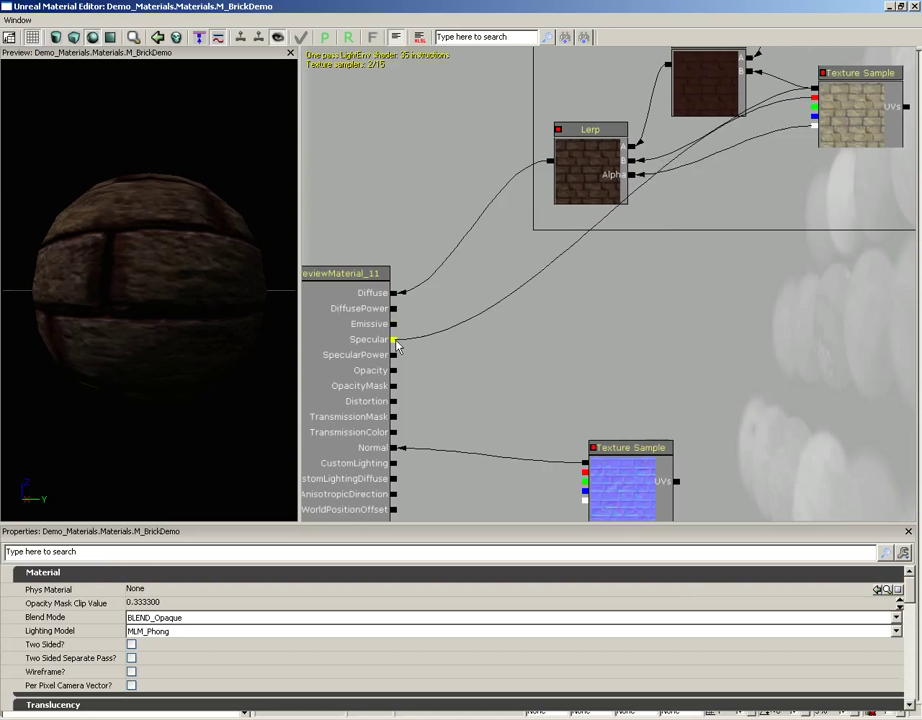
mouse_move(133, 278)
mouse_down()
mouse_move(237, 329)
mouse_move(249, 292)
mouse_move(139, 275)
mouse_up()
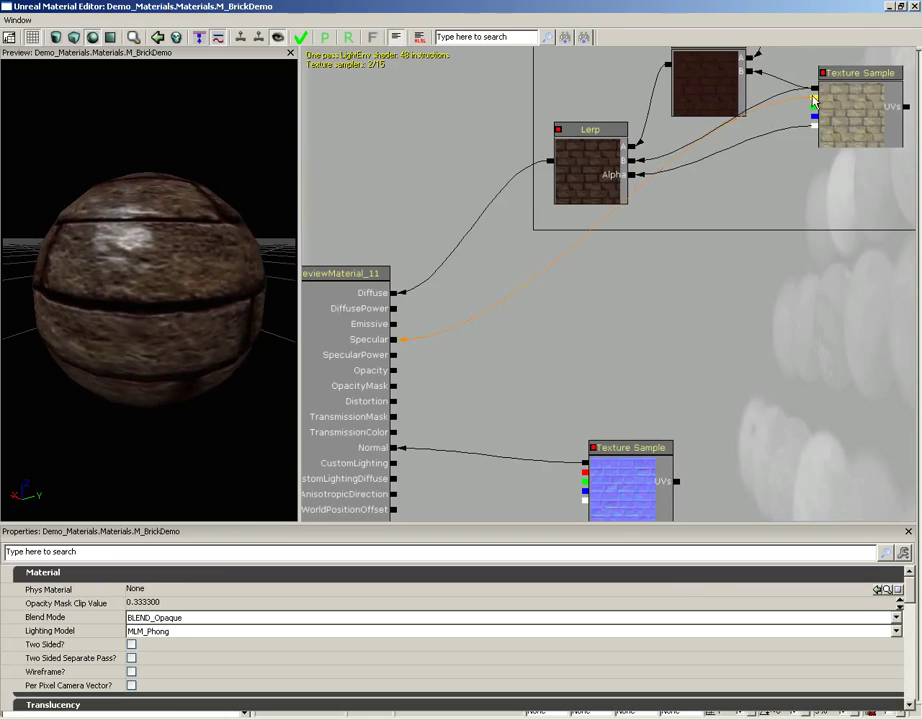
drag(198, 251, 197, 254)
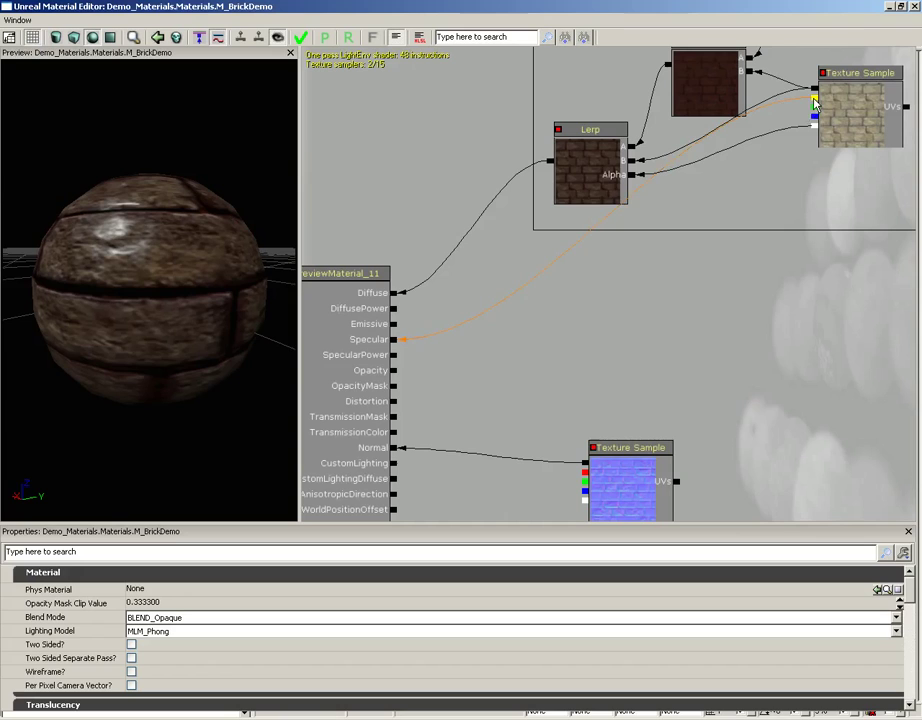
Step: Test the stone texture on Diffuse, then restore the Lerp output to Diffuse
drag(815, 101, 432, 292)
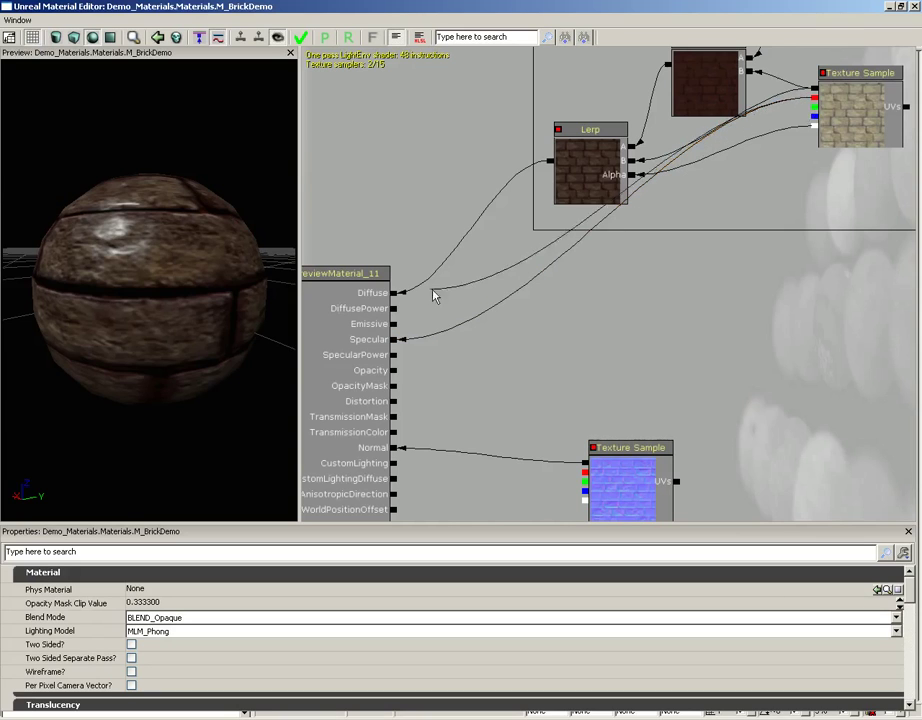
drag(150, 265, 298, 271)
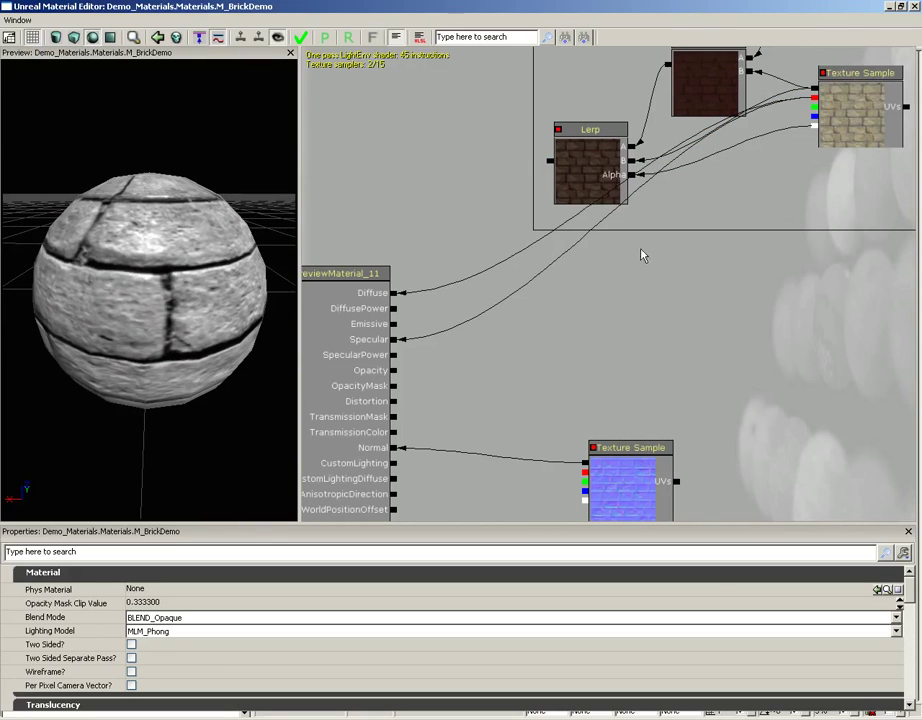
drag(549, 163, 394, 292)
drag(214, 293, 173, 226)
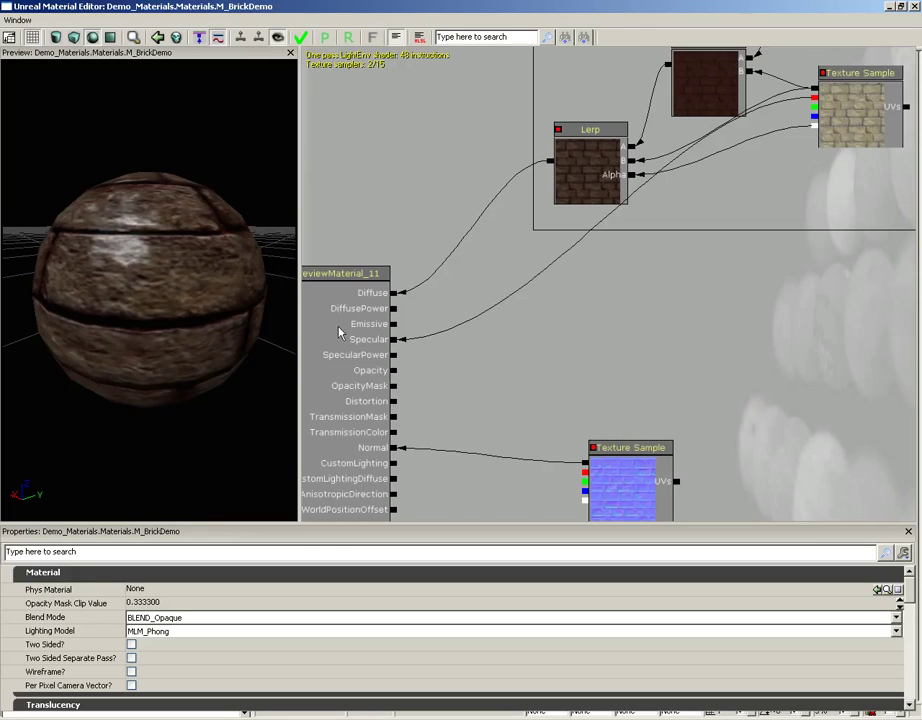
Step: Add a new vector parameter named SpecularColor
right_click(663, 313)
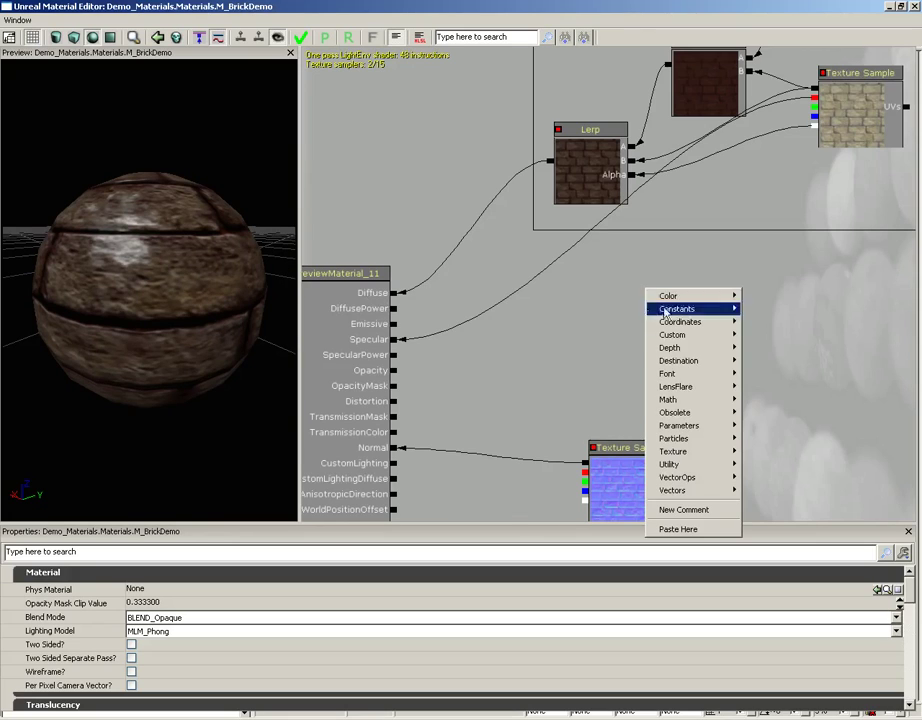
mouse_move(681, 429)
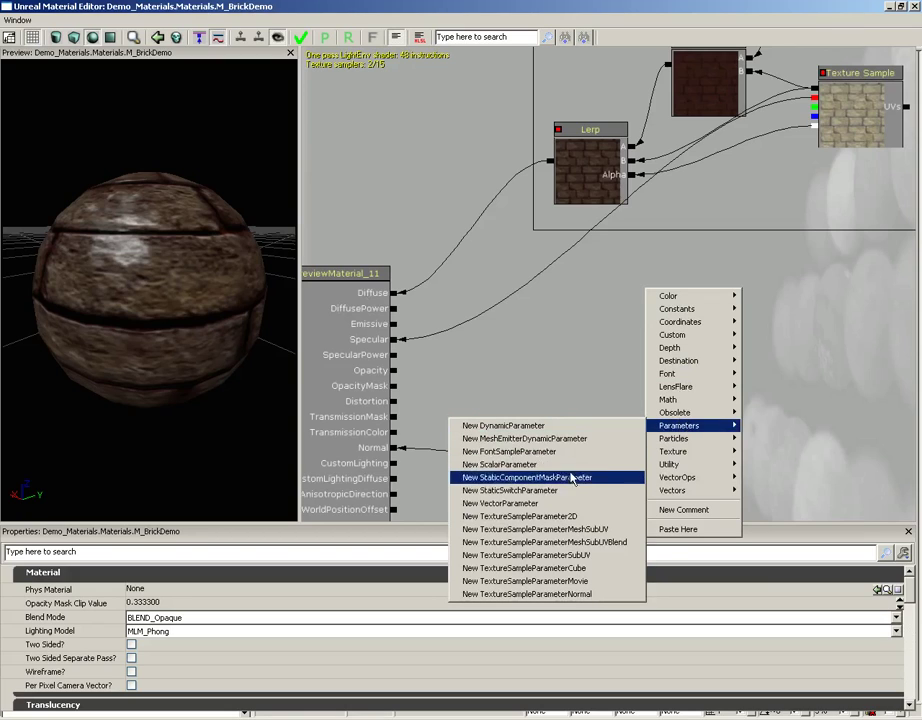
click(520, 516)
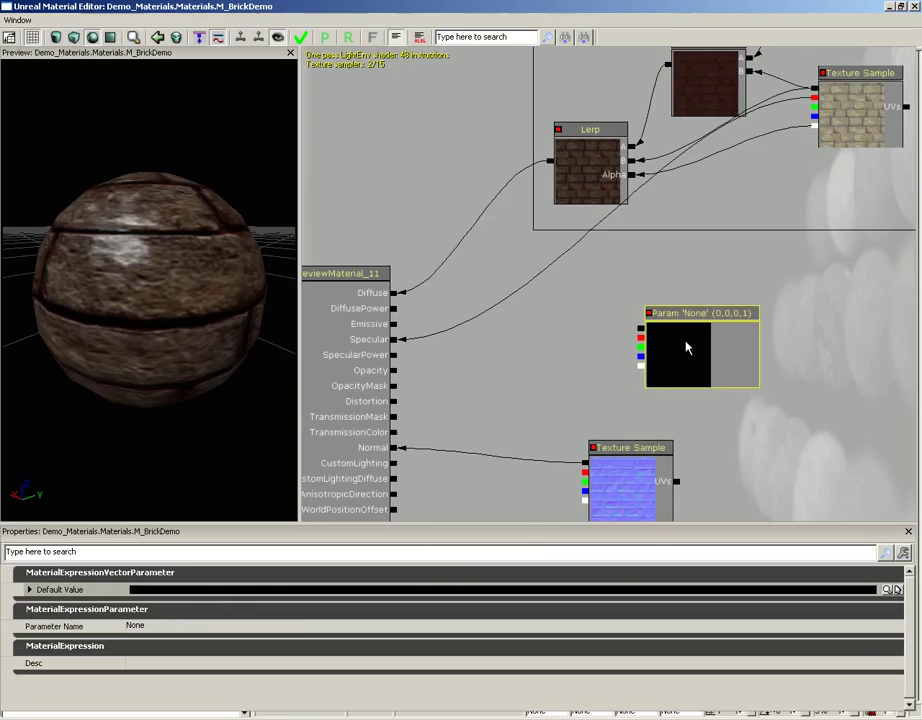
click(163, 627)
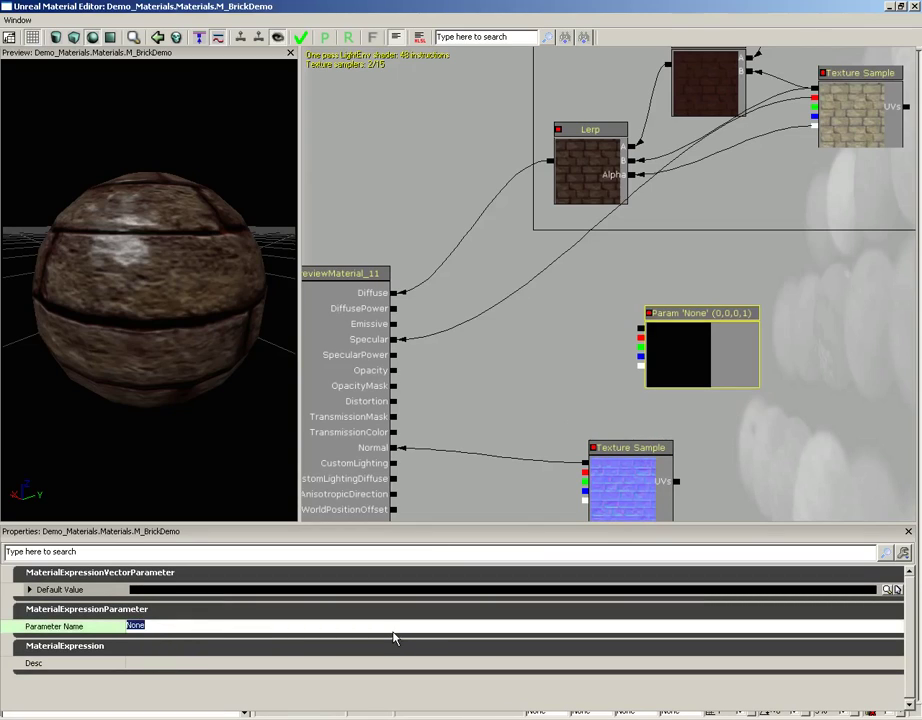
text(SpecularColor)
key(Return)
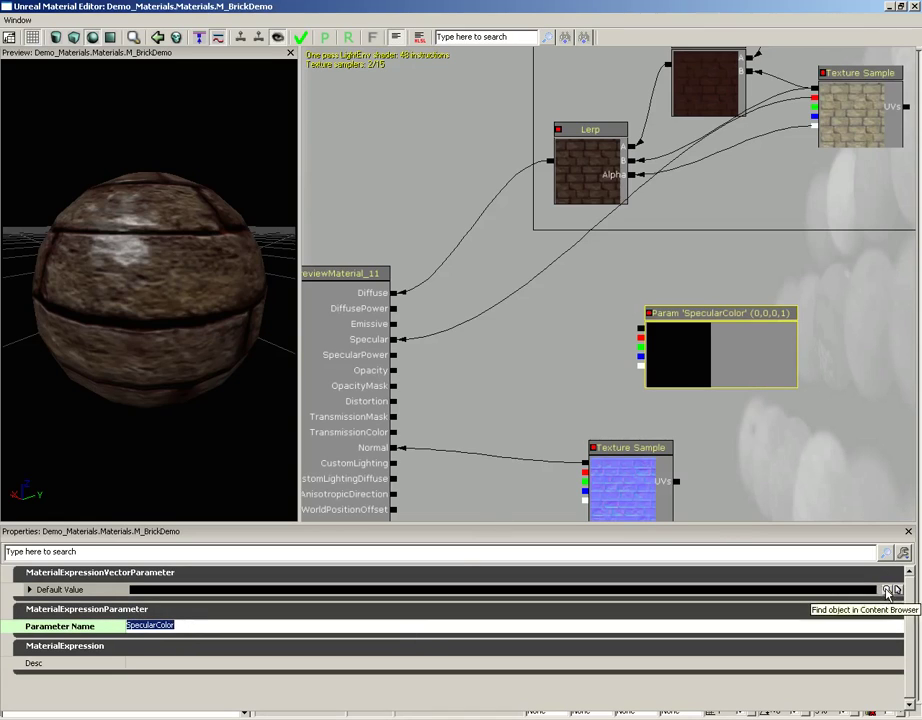
Step: Set SpecularColor's default value to pale pink (0.687, 0.56, 0.56)
click(896, 590)
click(171, 160)
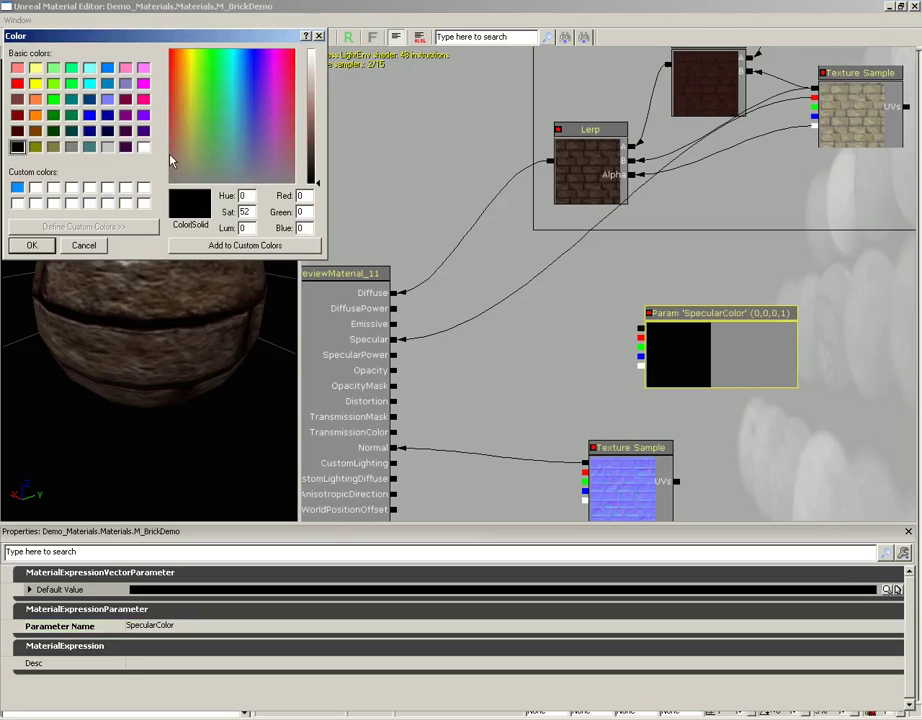
drag(317, 183, 317, 78)
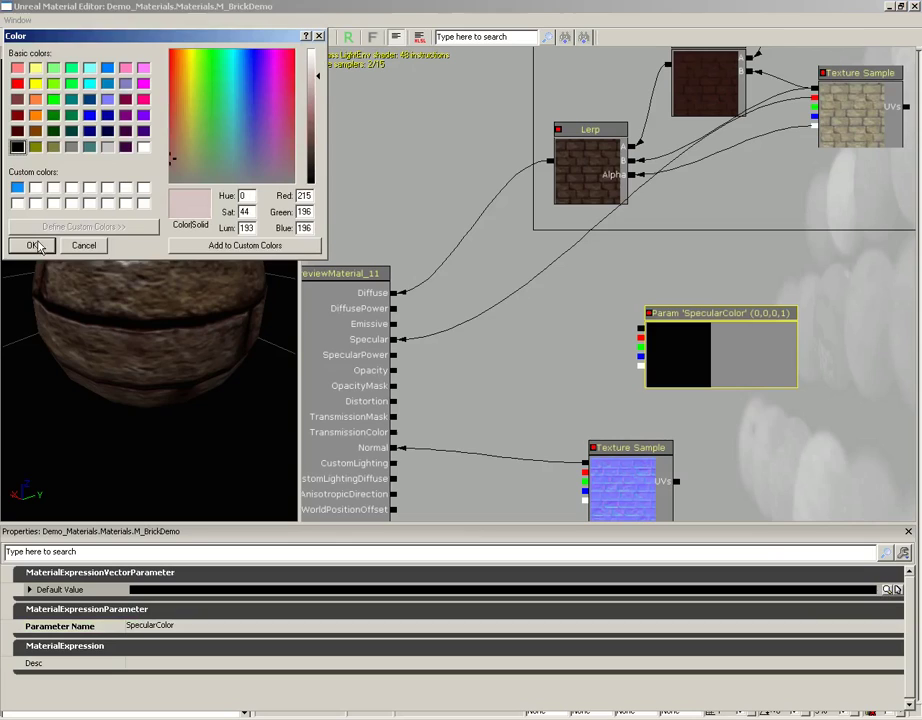
click(31, 245)
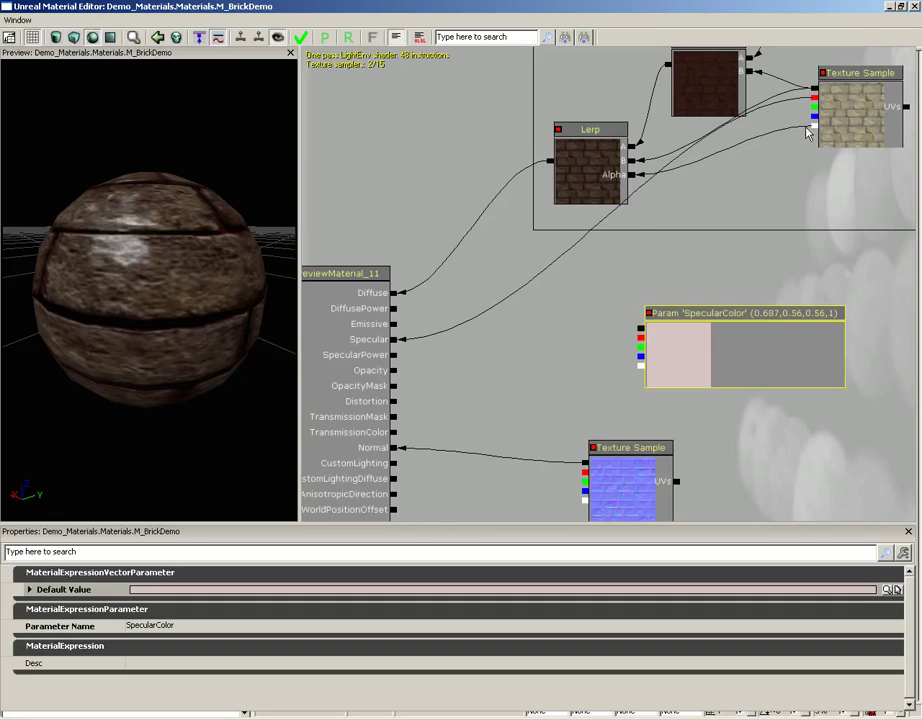
Step: Preview SpecularColor driving Specular, then reconnect the stone texture to Specular
drag(245, 272, 18, 266)
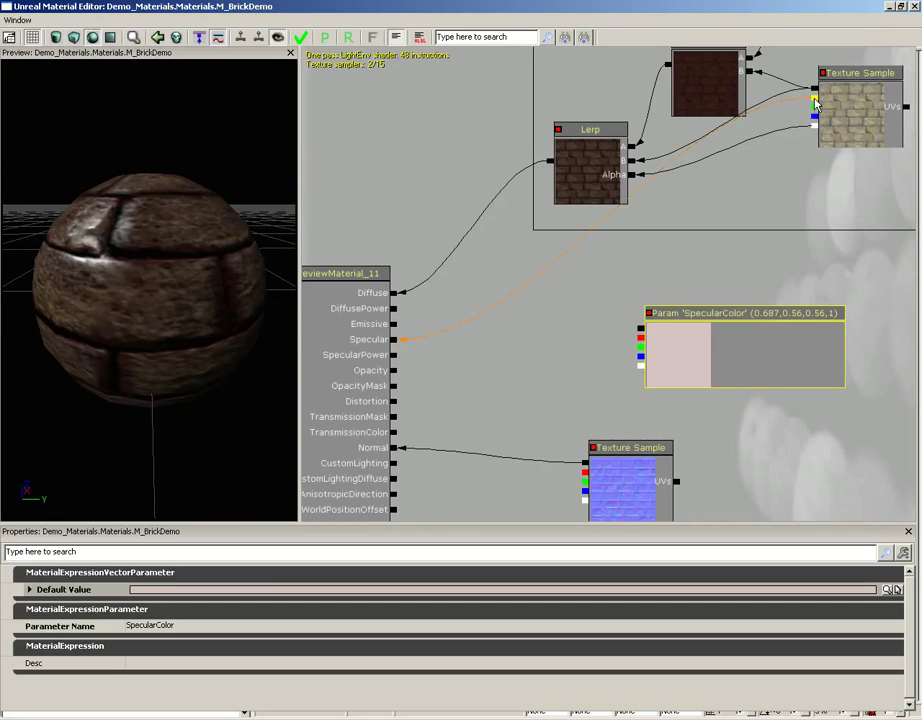
drag(240, 246, 126, 232)
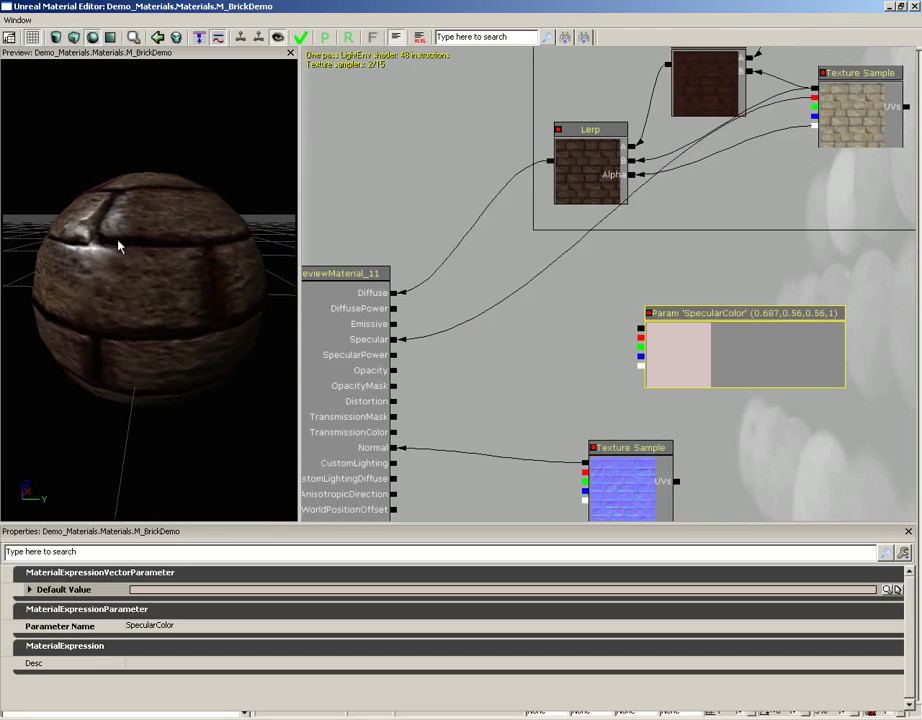
drag(124, 246, 178, 258)
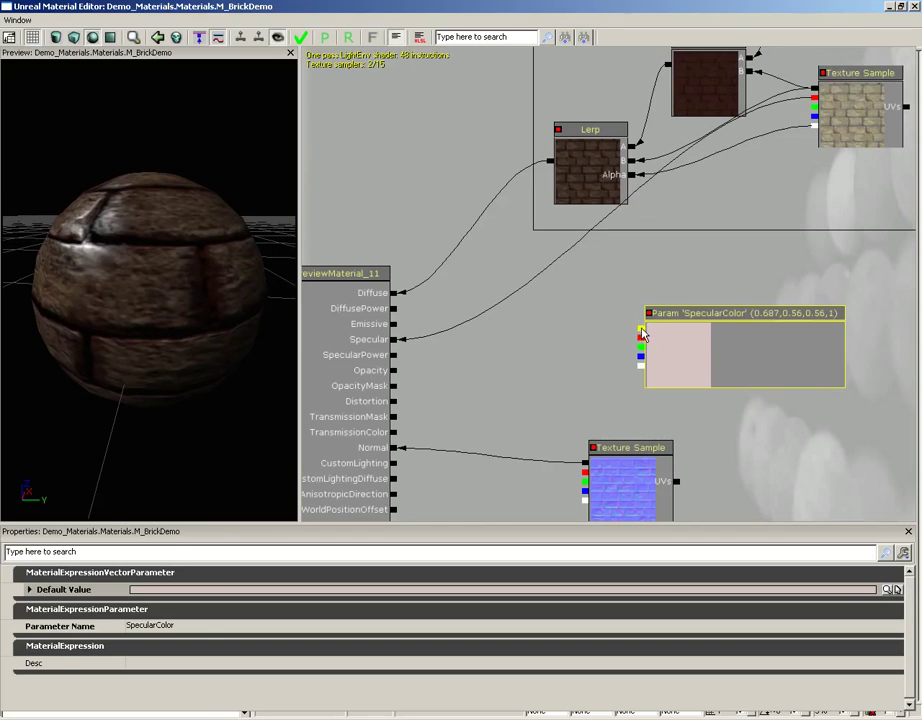
drag(642, 335, 395, 339)
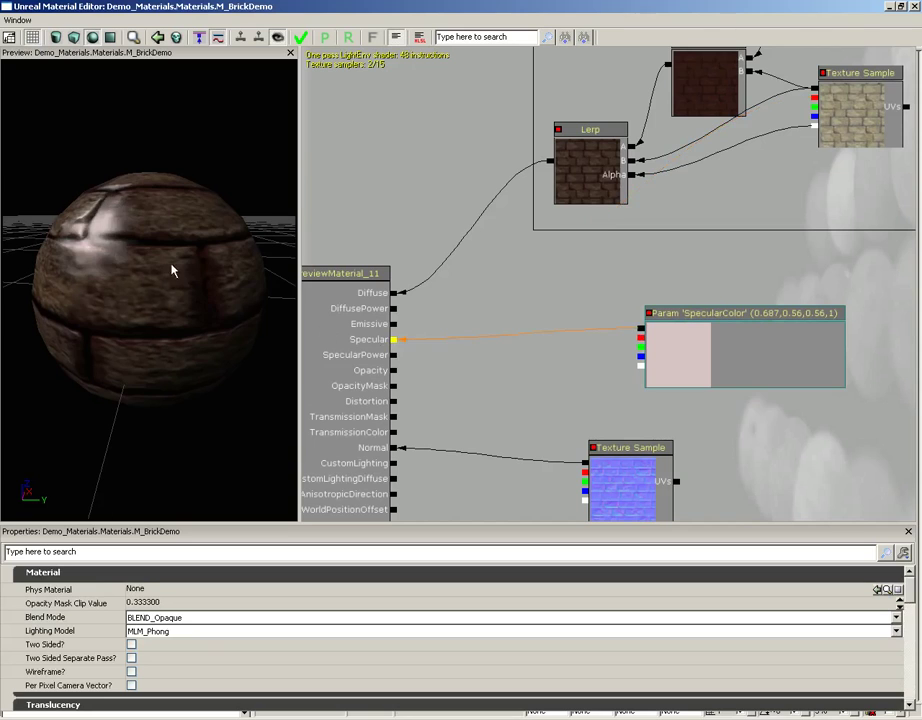
drag(172, 270, 150, 259)
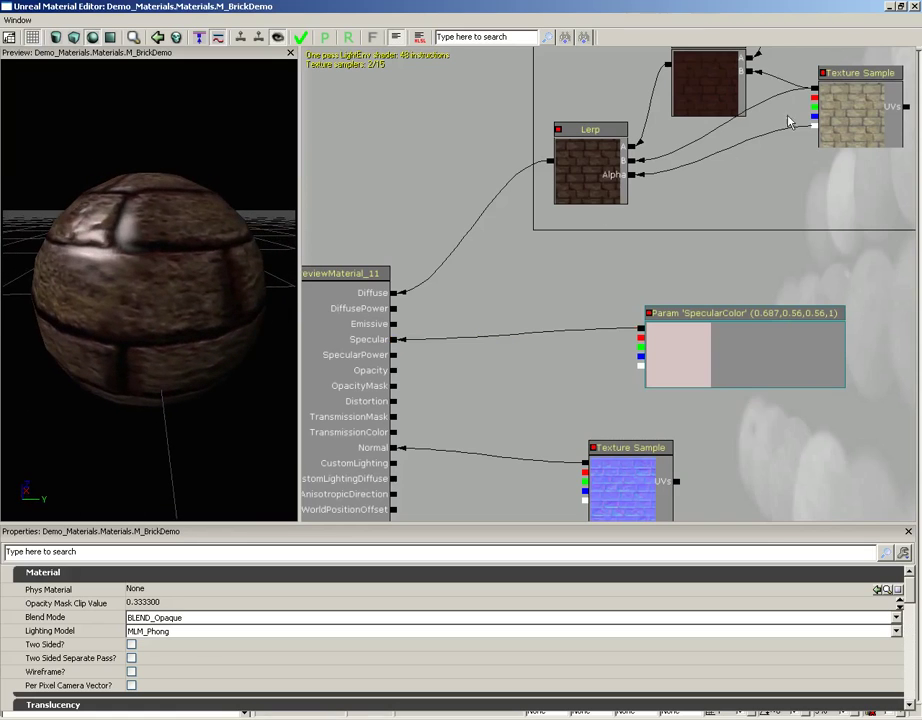
drag(814, 90, 395, 342)
mouse_move(155, 260)
mouse_down()
mouse_move(173, 270)
mouse_move(113, 248)
mouse_move(107, 195)
mouse_up()
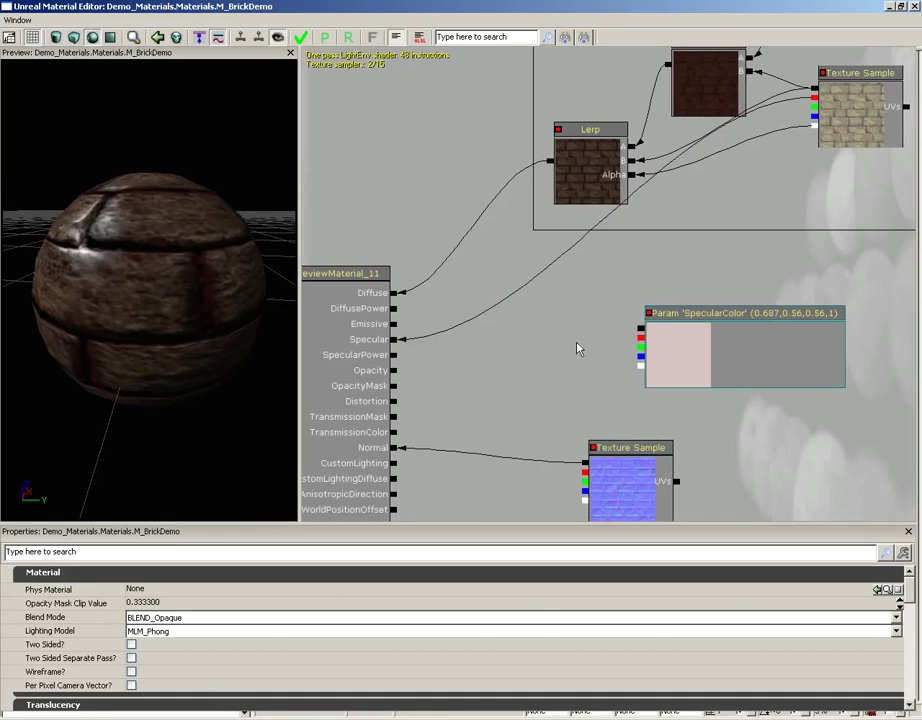
Step: Feed Specular from a Multiply of the stone texture (A) and SpecularColor (B)
click(506, 334)
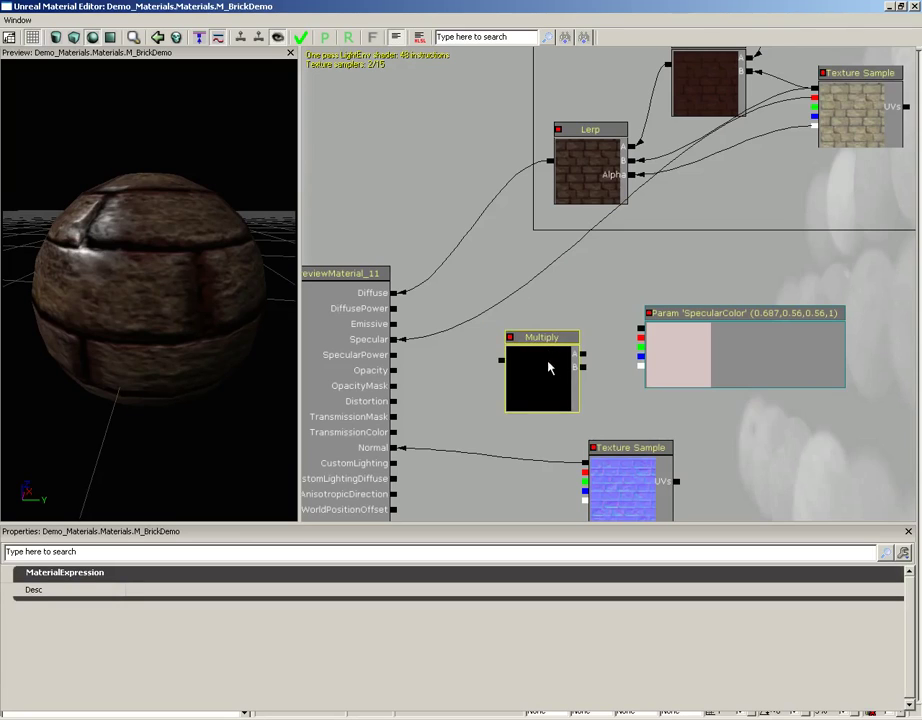
drag(548, 384, 813, 95)
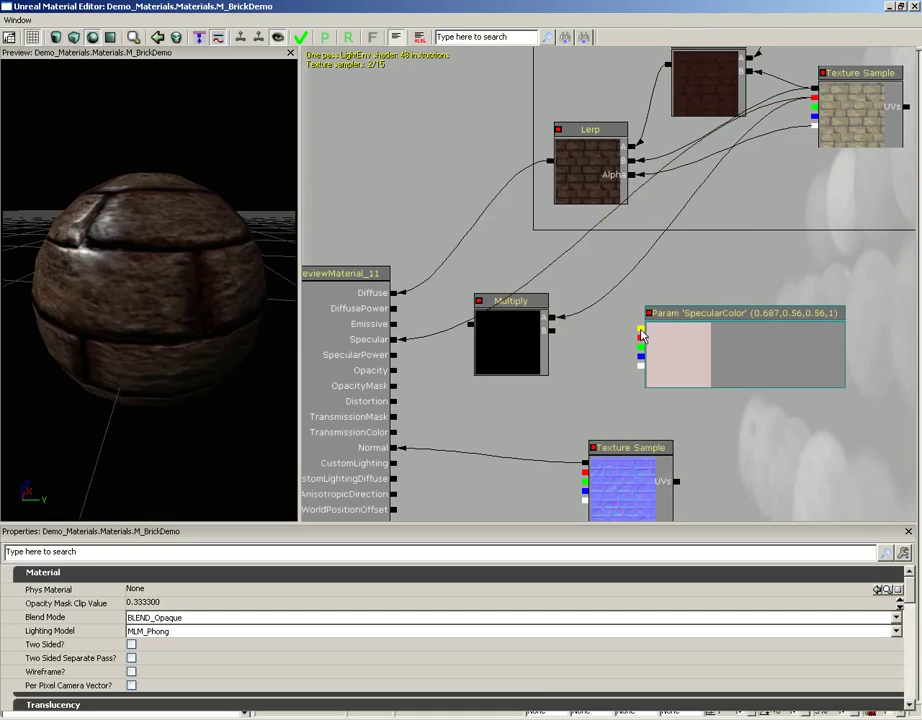
drag(641, 331, 552, 338)
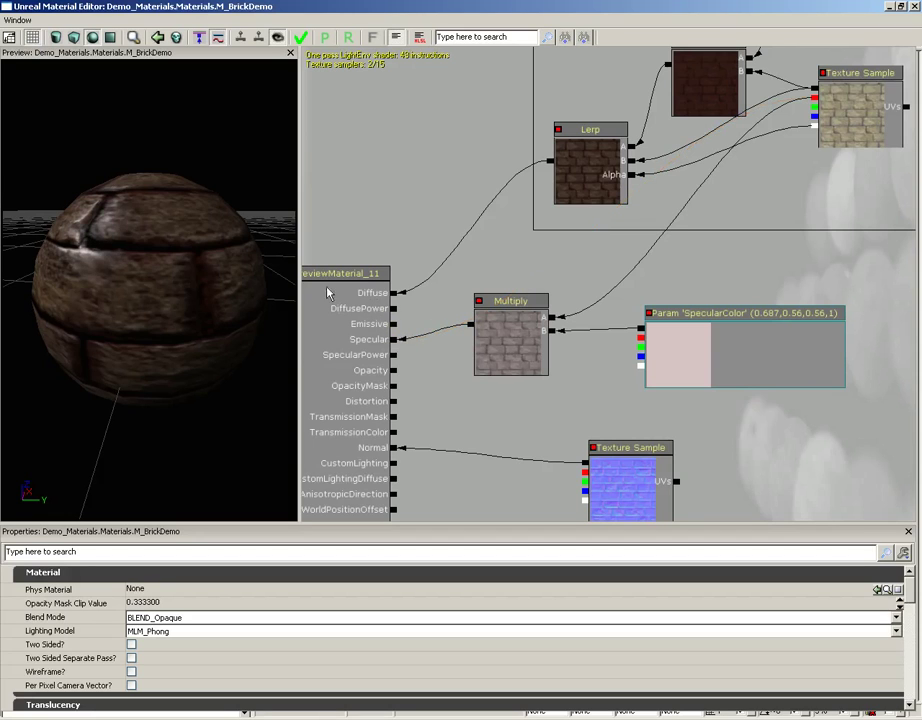
drag(240, 272, 37, 185)
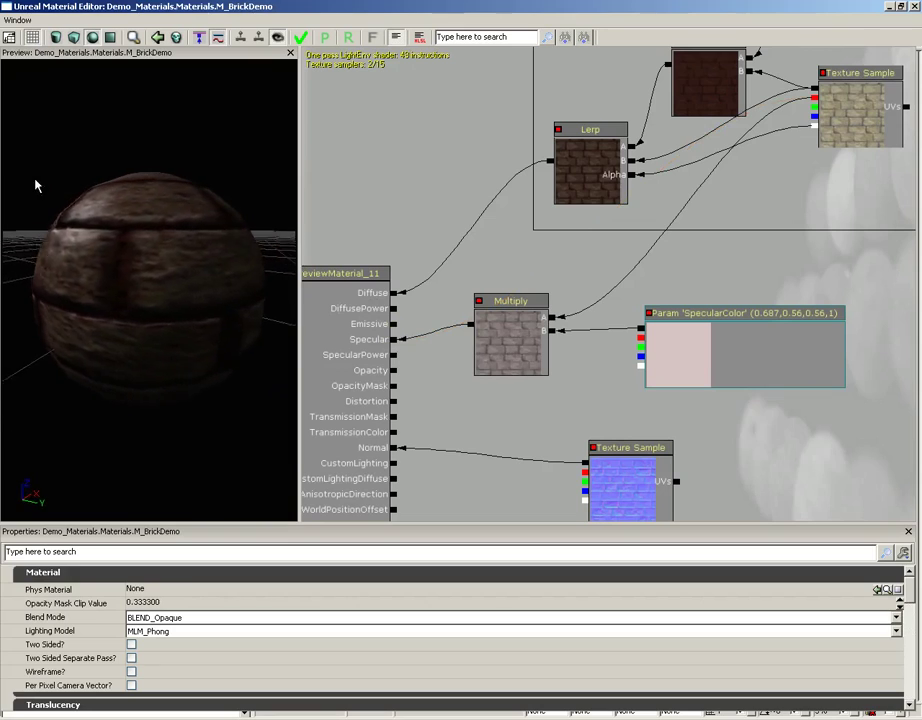
Step: Darken SpecularColor's default to a deep brown and check the preview
click(741, 353)
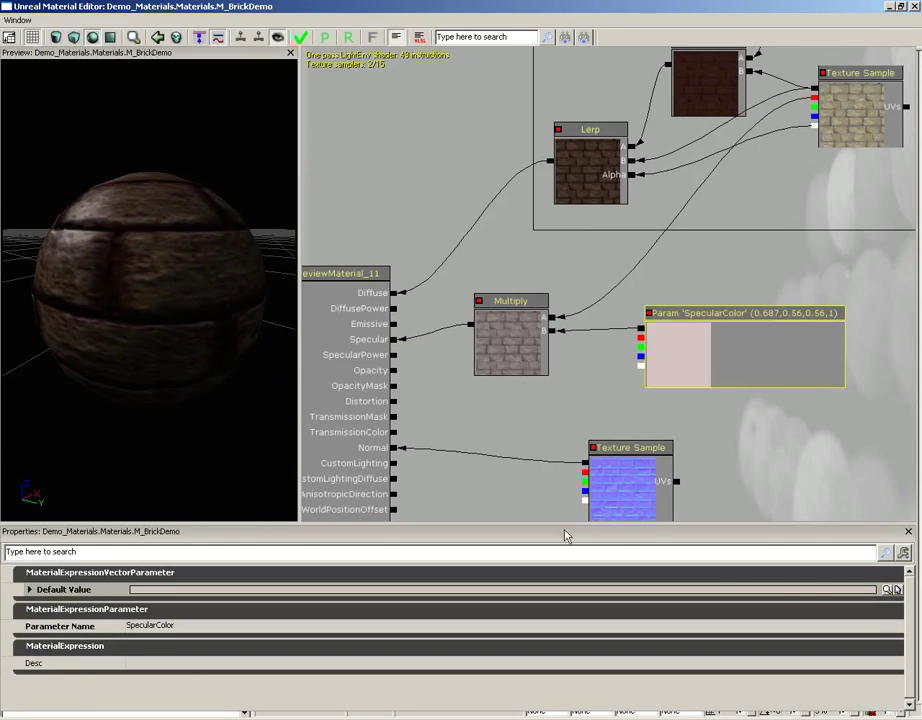
click(892, 590)
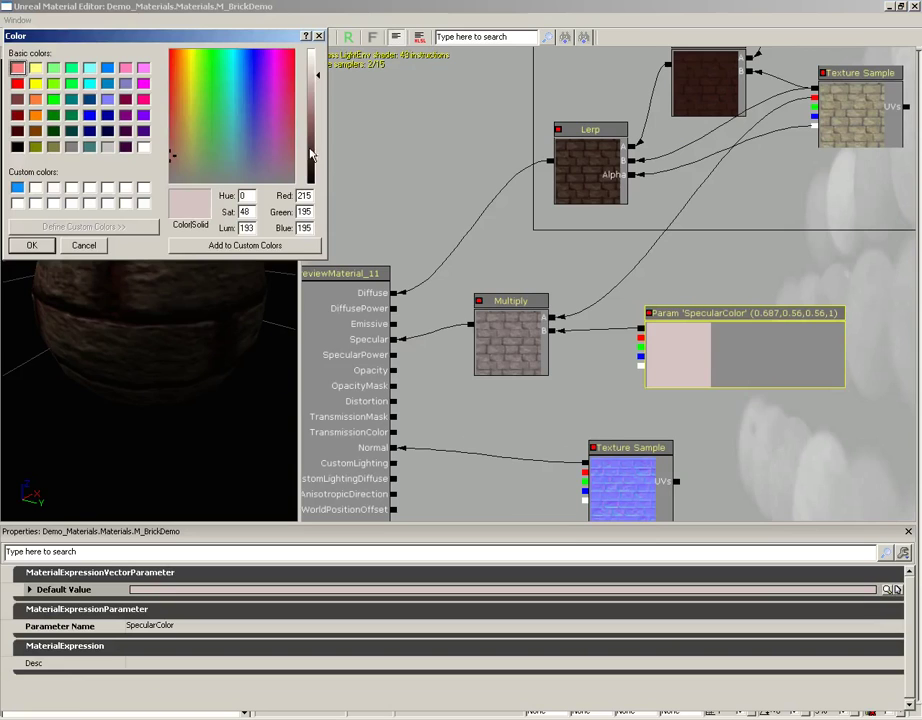
click(310, 153)
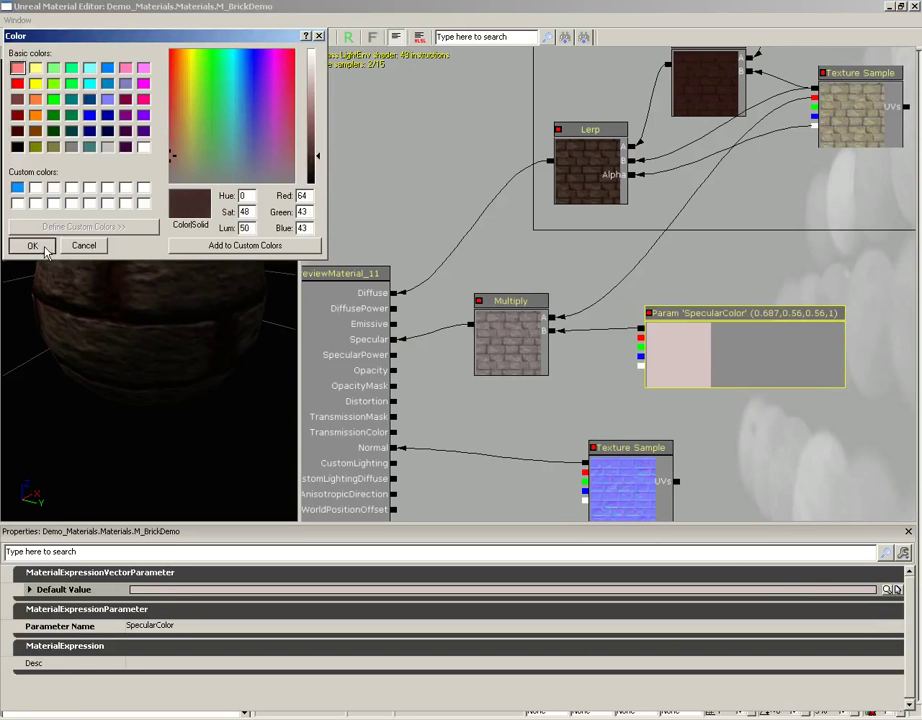
click(33, 246)
mouse_move(144, 272)
mouse_down()
mouse_move(298, 262)
mouse_move(300, 160)
mouse_move(99, 181)
mouse_move(4, 175)
mouse_move(133, 268)
mouse_up()
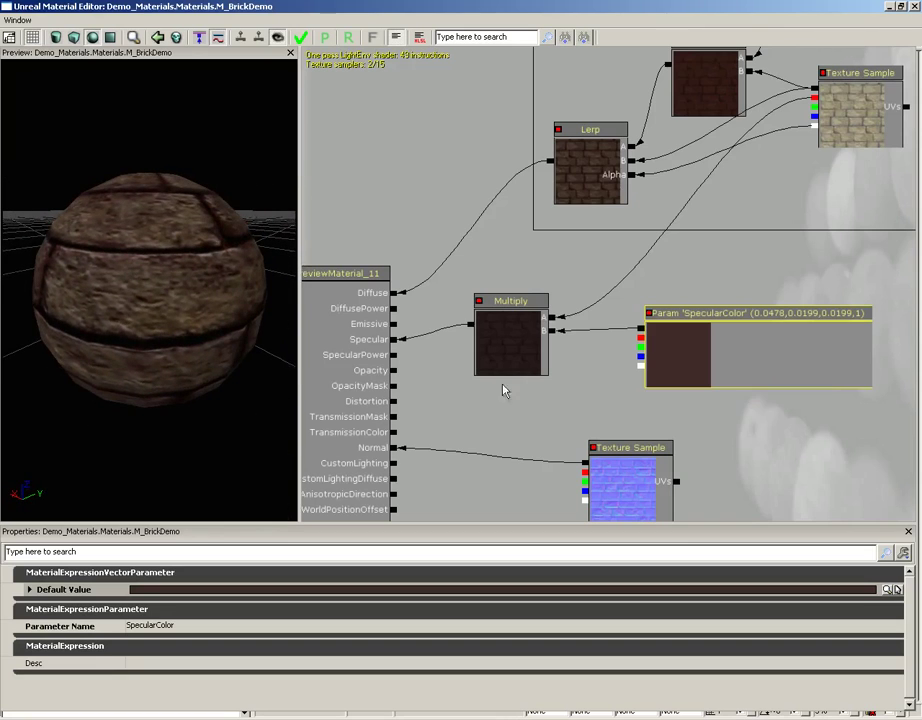
Step: Lighten SpecularColor to a pale pink (0.619, 0.465, 0.465)
click(889, 591)
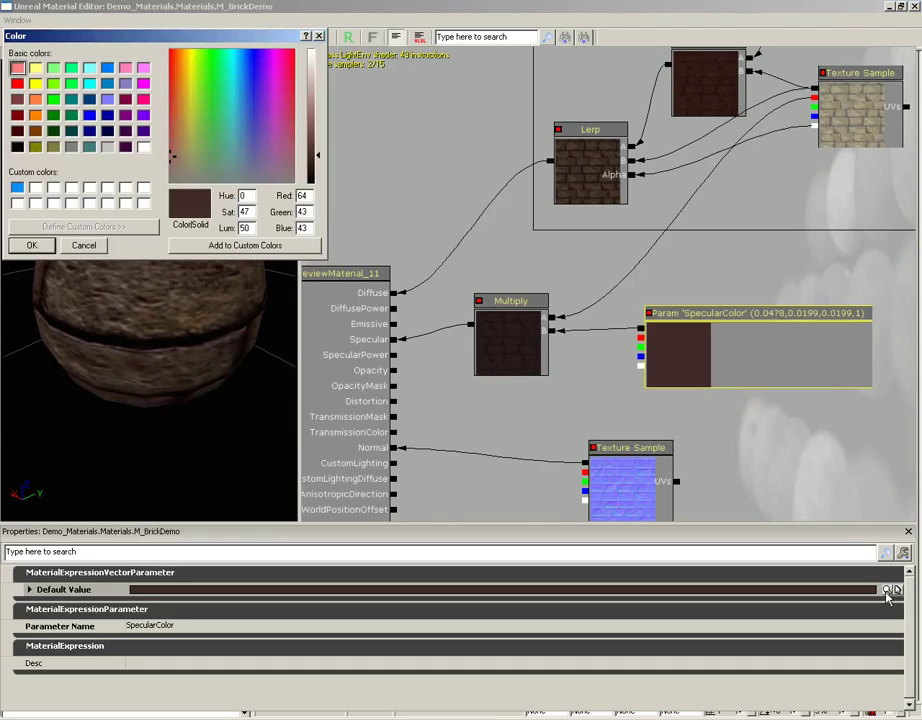
drag(317, 155, 317, 92)
click(31, 245)
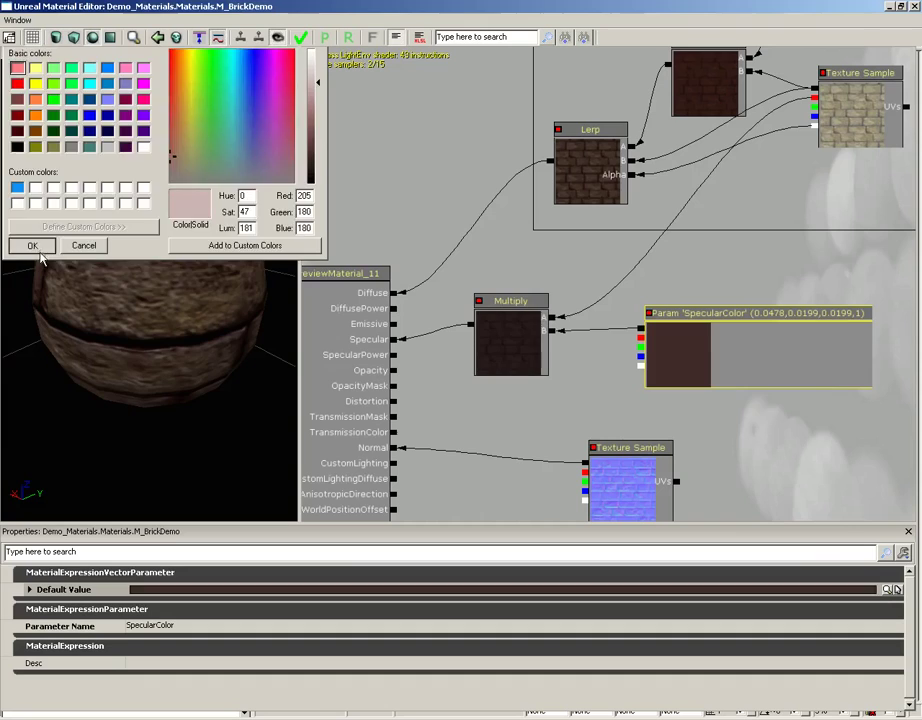
drag(96, 291, 63, 268)
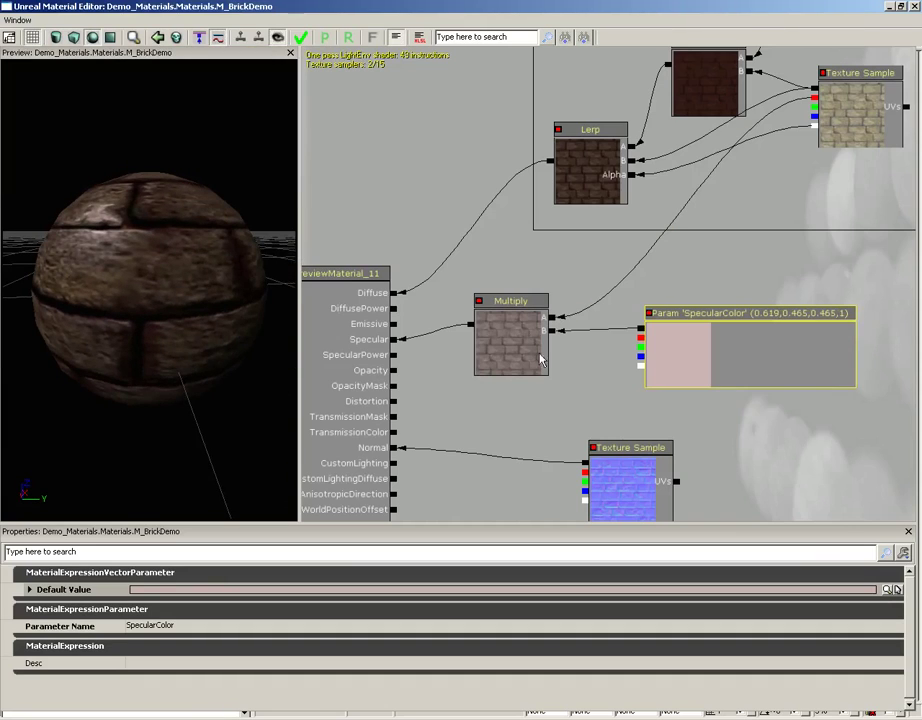
Step: Shift the Multiply node right and move the normal-map Texture Sample down
click(508, 335)
drag(508, 335, 534, 334)
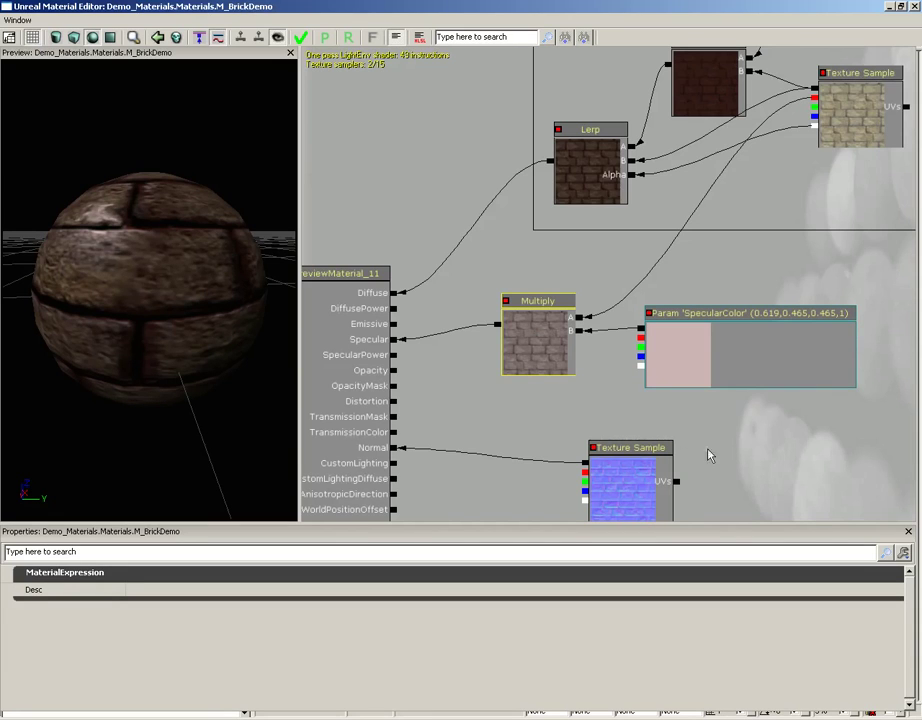
drag(708, 455, 795, 356)
click(669, 374)
drag(669, 374, 658, 458)
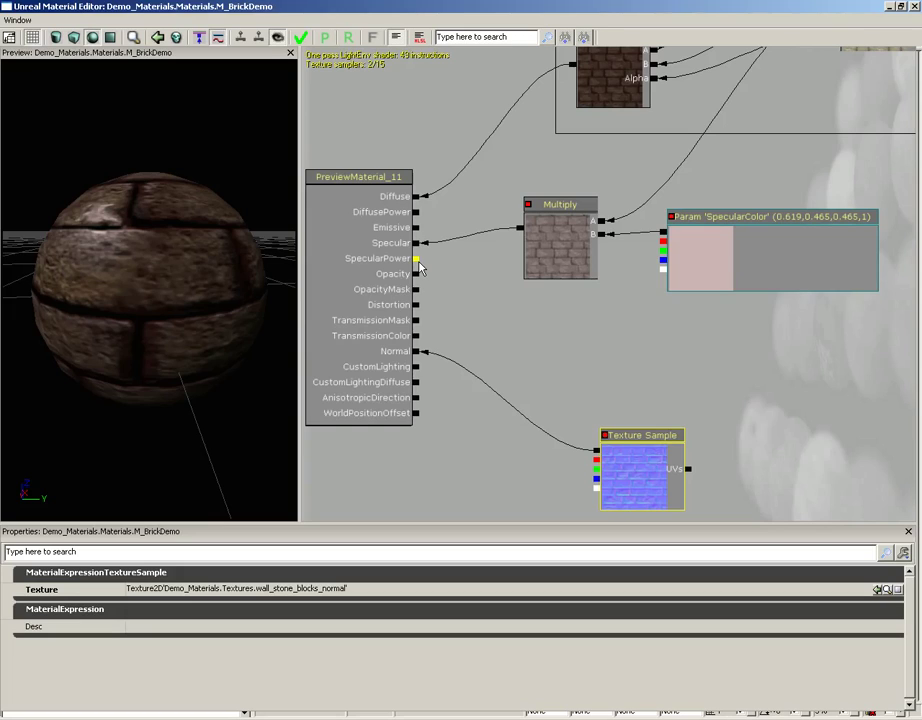
Step: Add a scalar parameter named SpecularPower below SpecularColor
right_click(621, 327)
mouse_move(655, 461)
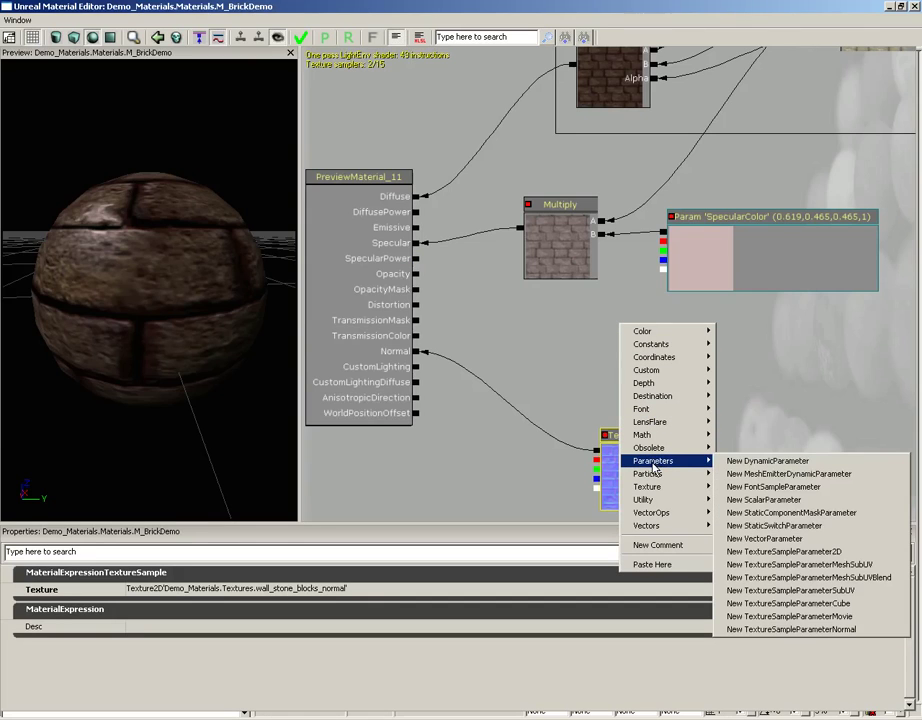
click(774, 499)
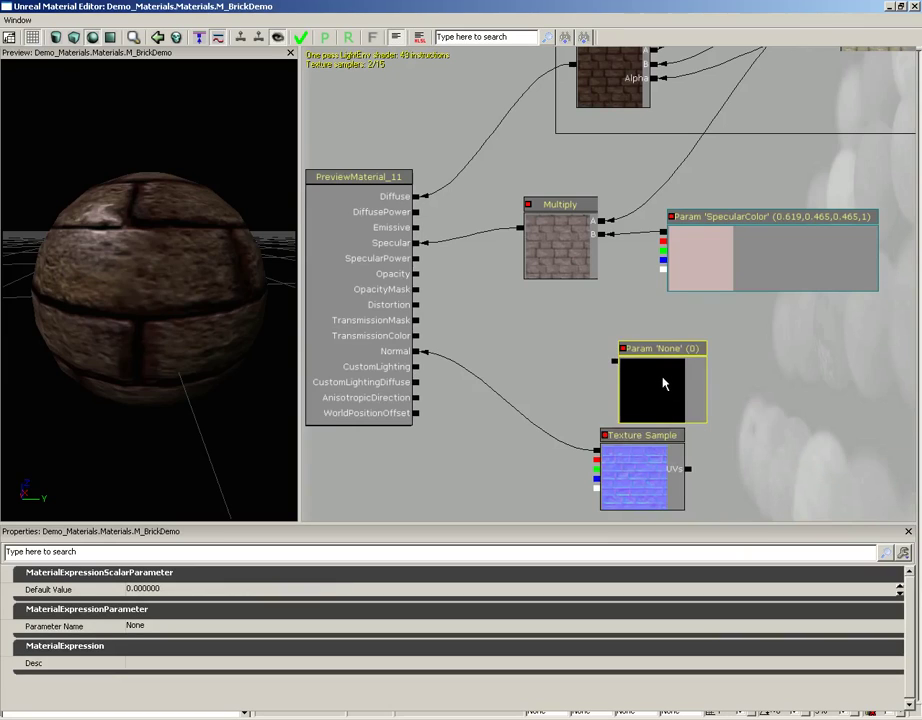
drag(659, 383, 653, 350)
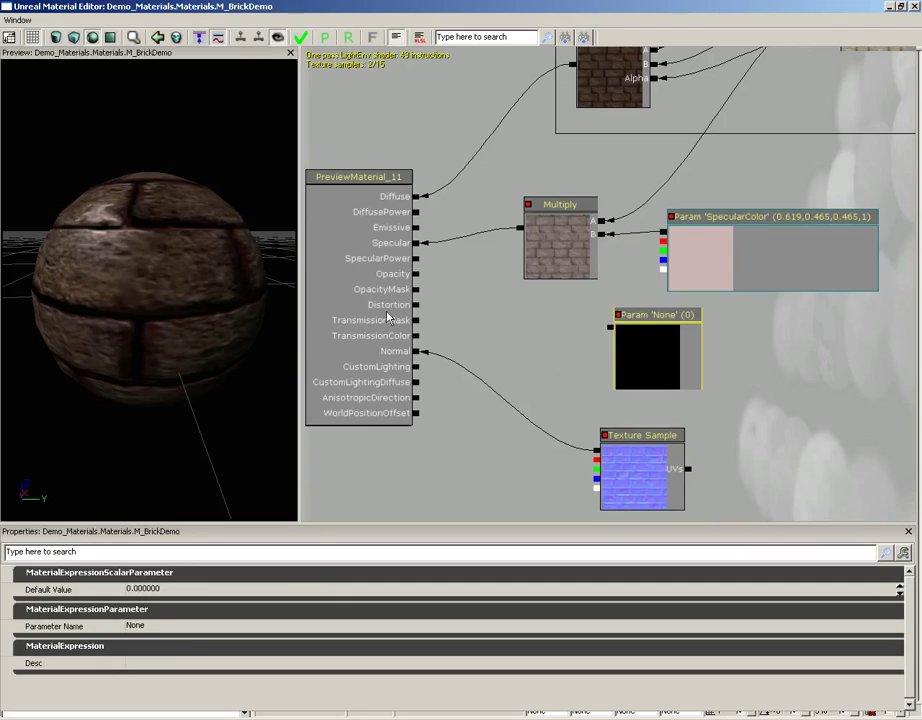
click(160, 627)
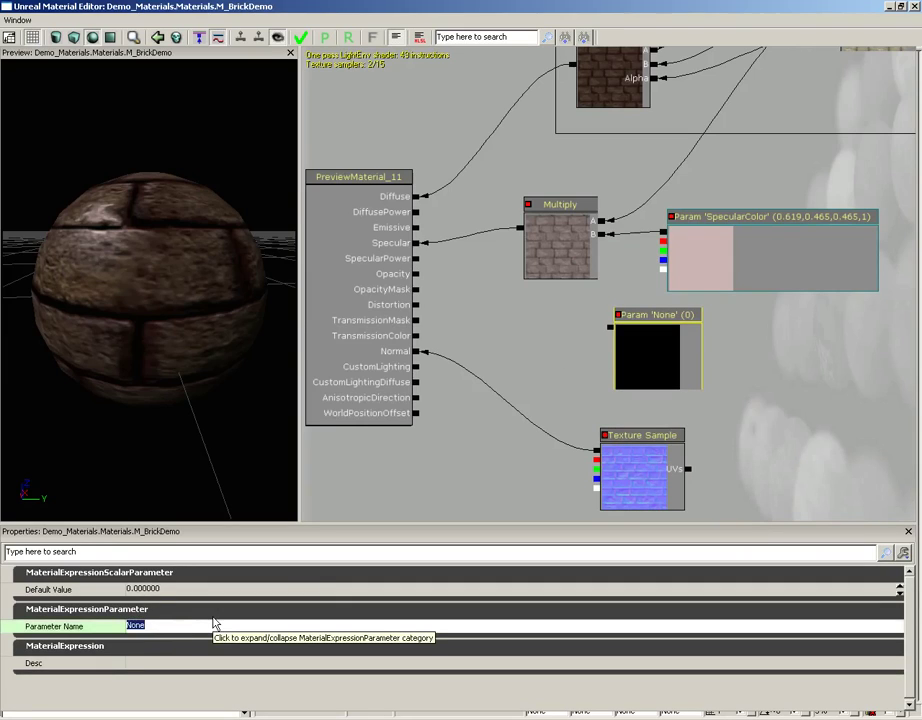
text(SpecularPower)
key(Return)
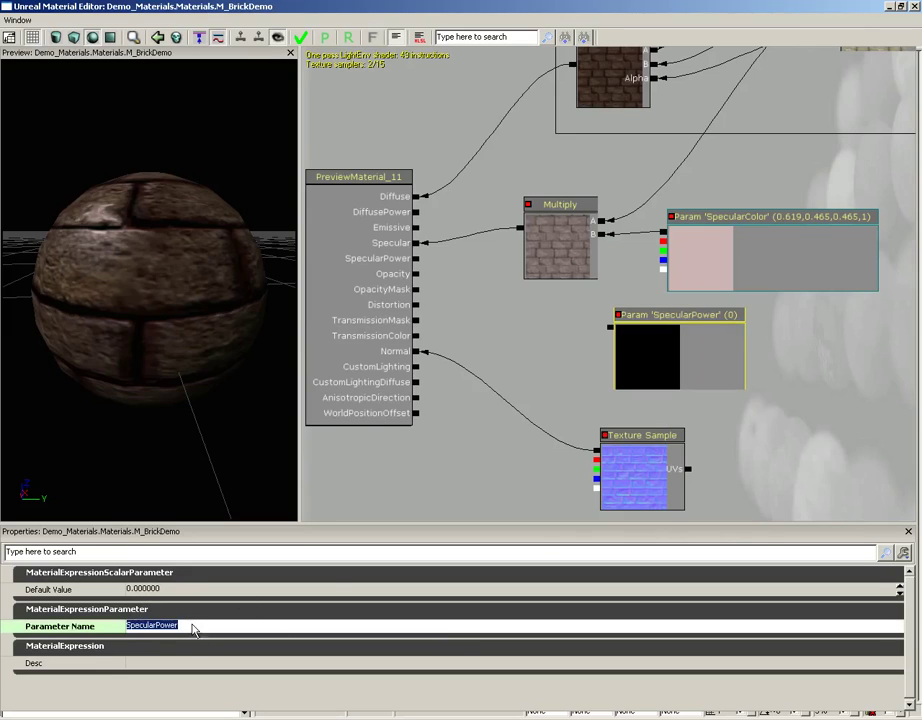
Step: Give SpecularPower a default of 3 and wire it into the SpecularPower input
click(183, 590)
text(3)
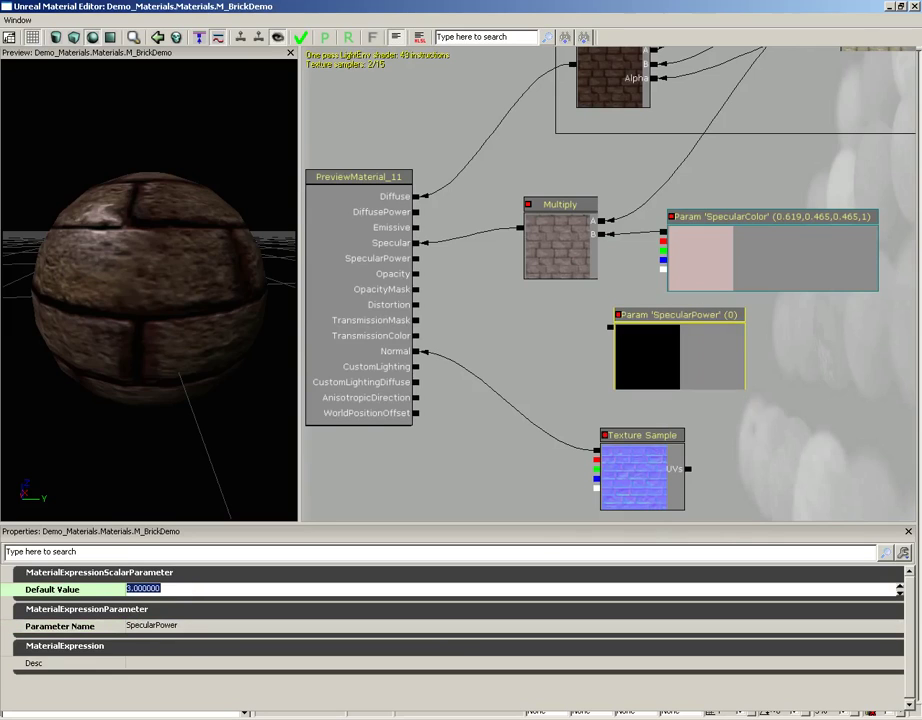
key(Return)
drag(608, 329, 418, 260)
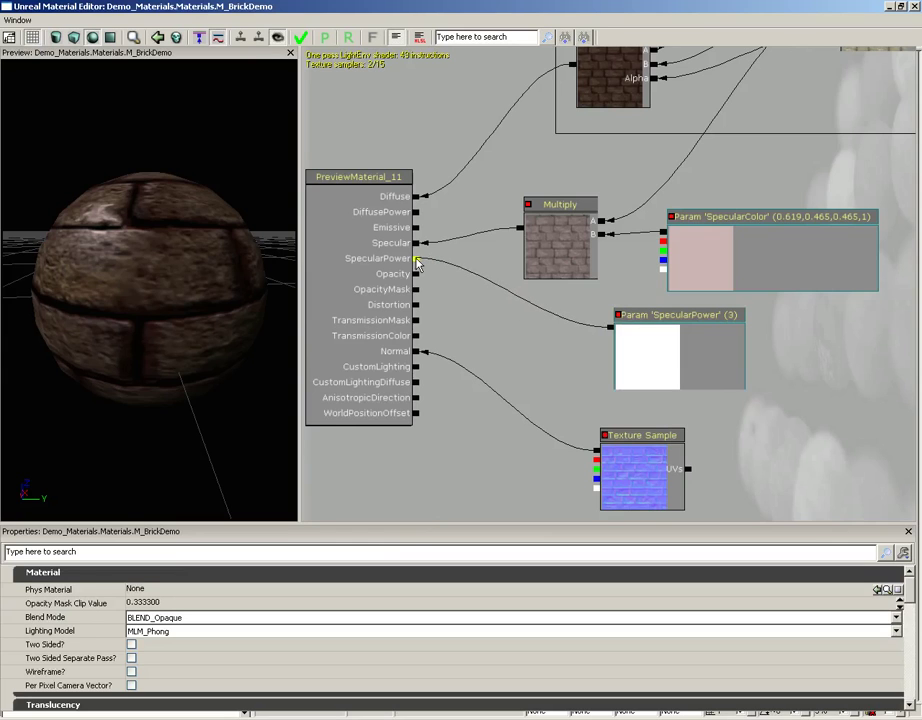
Step: Try a SpecularPower default of 20 and inspect the highlight
drag(160, 247, 23, 173)
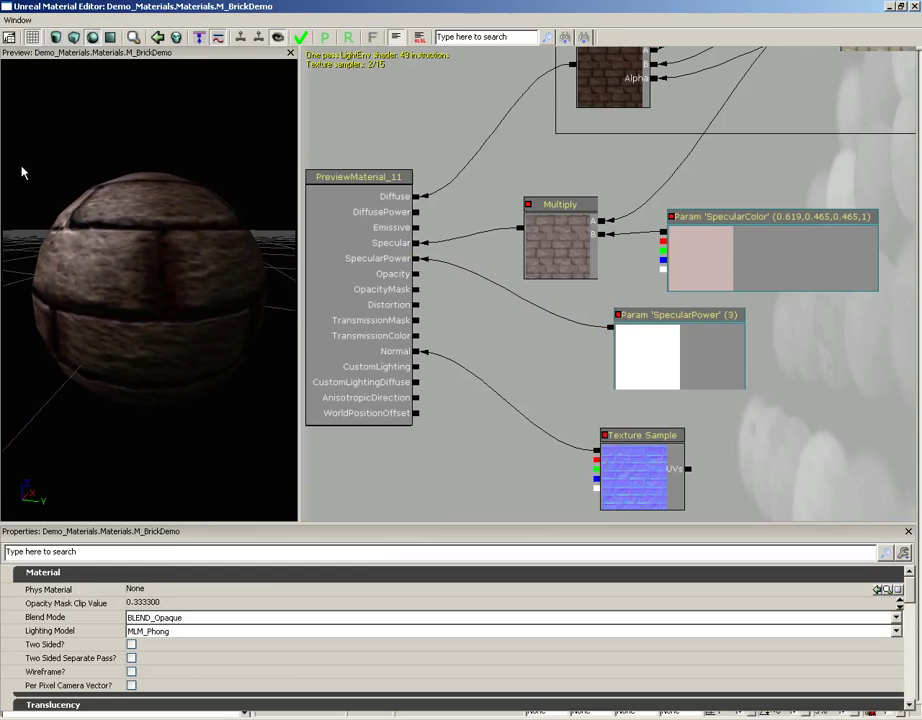
click(690, 363)
drag(179, 313, 156, 305)
click(156, 591)
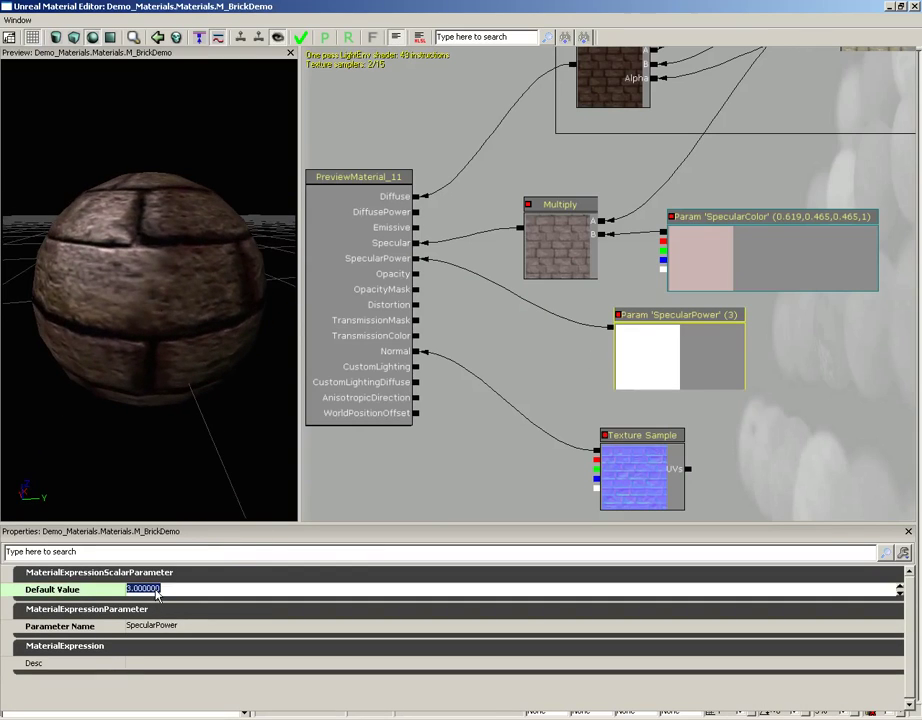
text(20)
key(Return)
drag(119, 346, 150, 170)
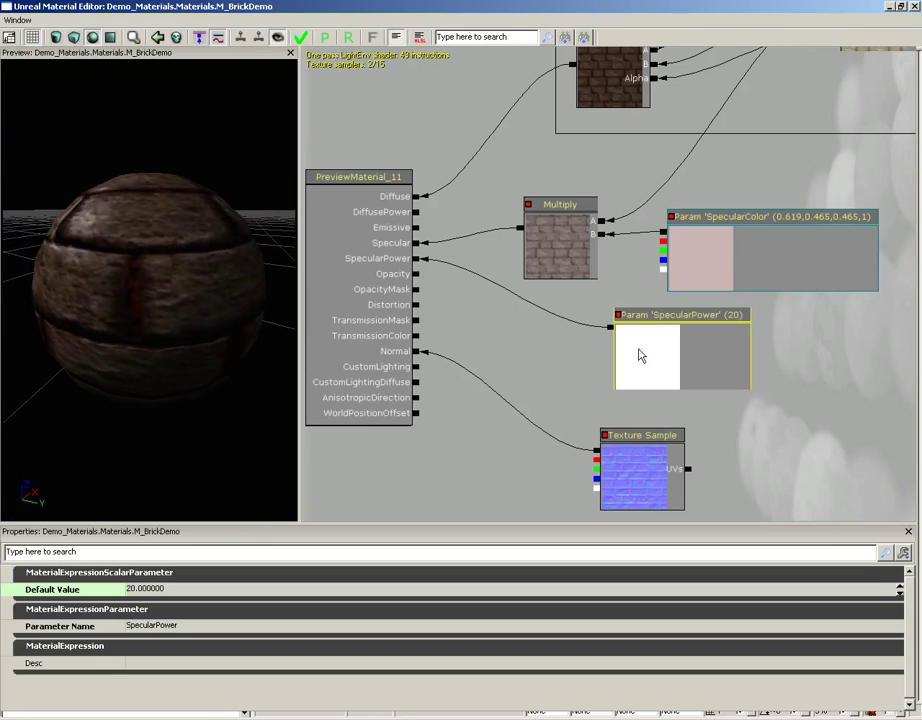
Step: Settle the SpecularPower default at 5 and compare the softer highlight
drag(842, 381, 801, 367)
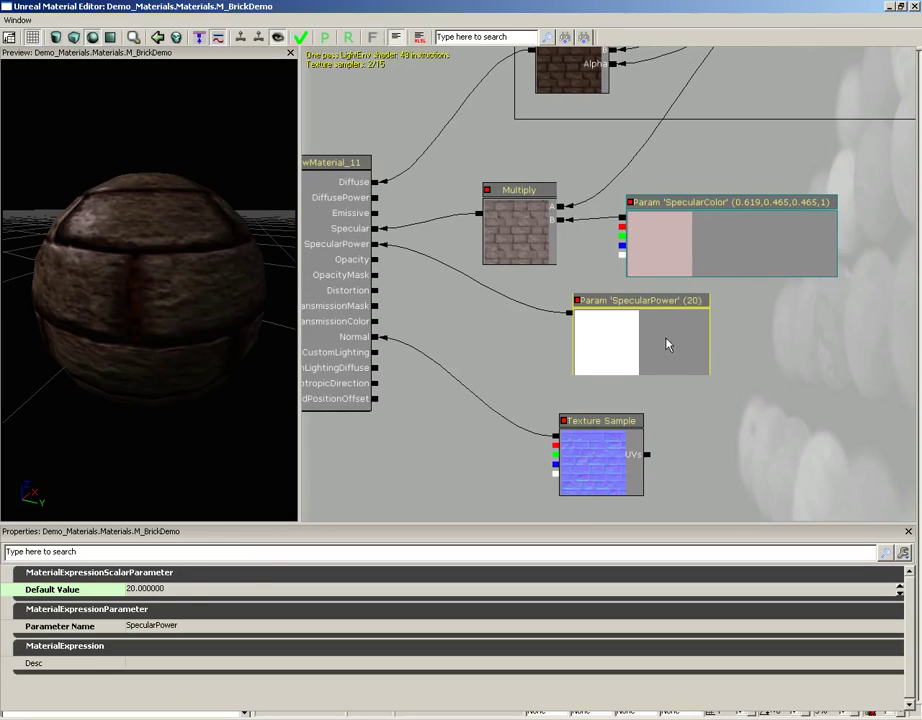
click(240, 588)
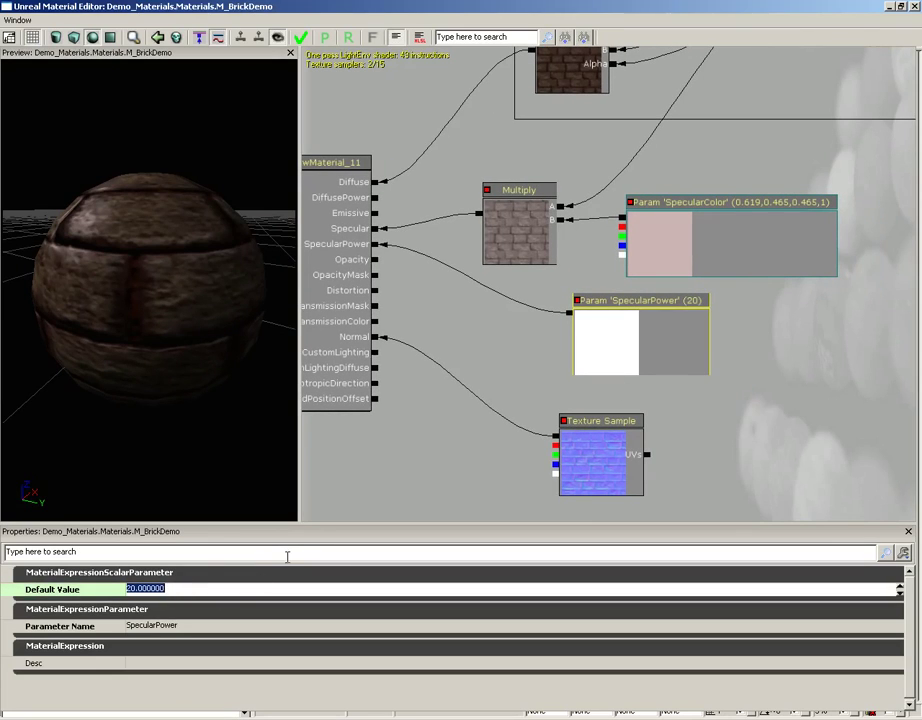
text(5)
key(Return)
drag(210, 420, 560, 272)
scroll(461, 300, down, 3)
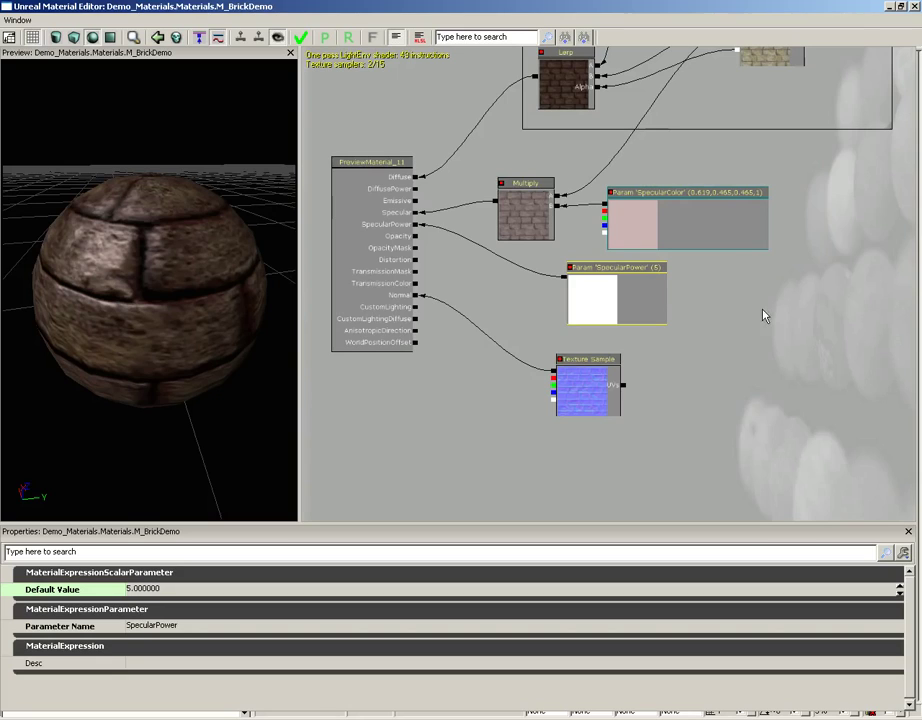
ctrl+alt+drag(471, 153, 837, 342)
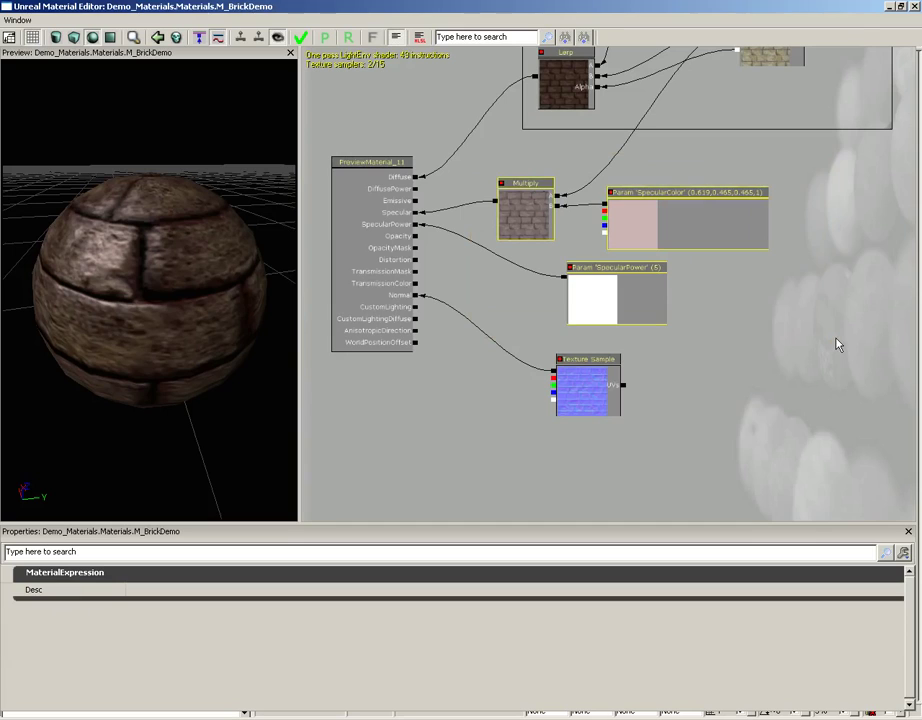
Step: Wrap the selected specular nodes in a comment titled 'Specular', then widen and reposition it
right_click(522, 291)
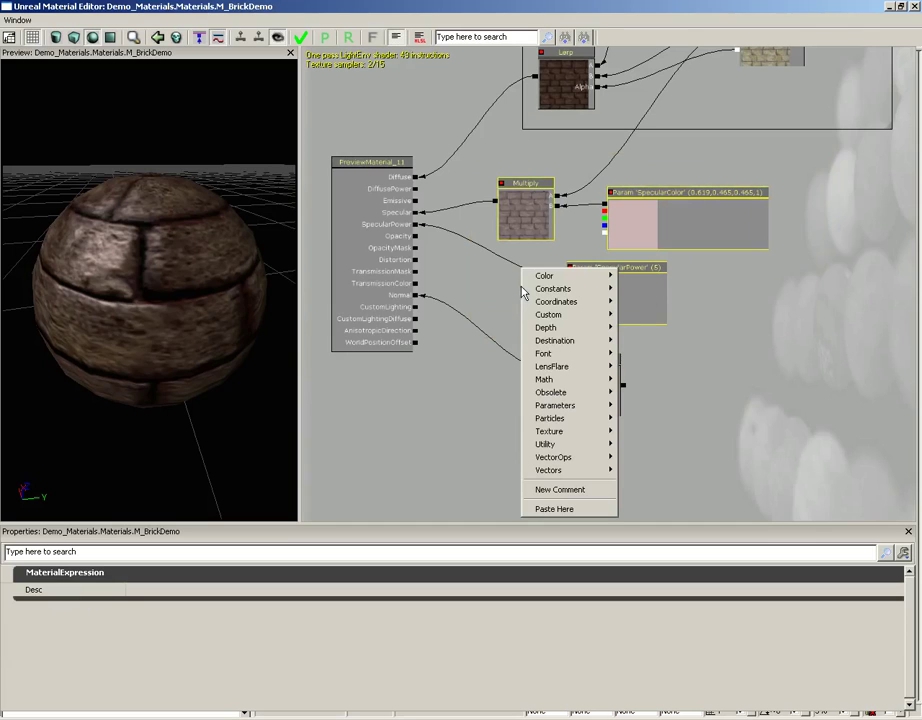
click(560, 489)
text(Specular)
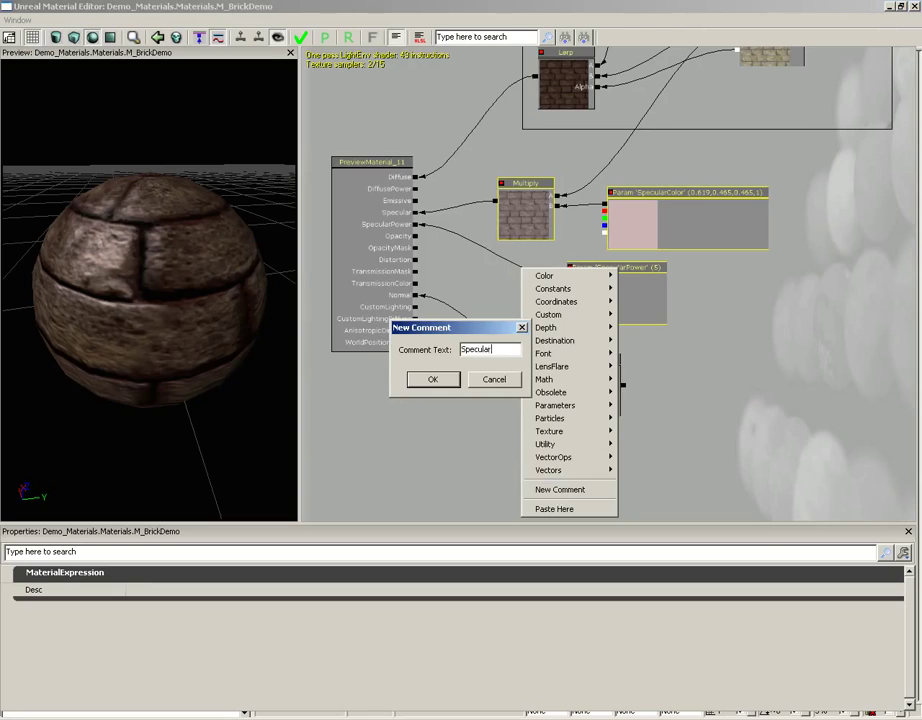
key(Return)
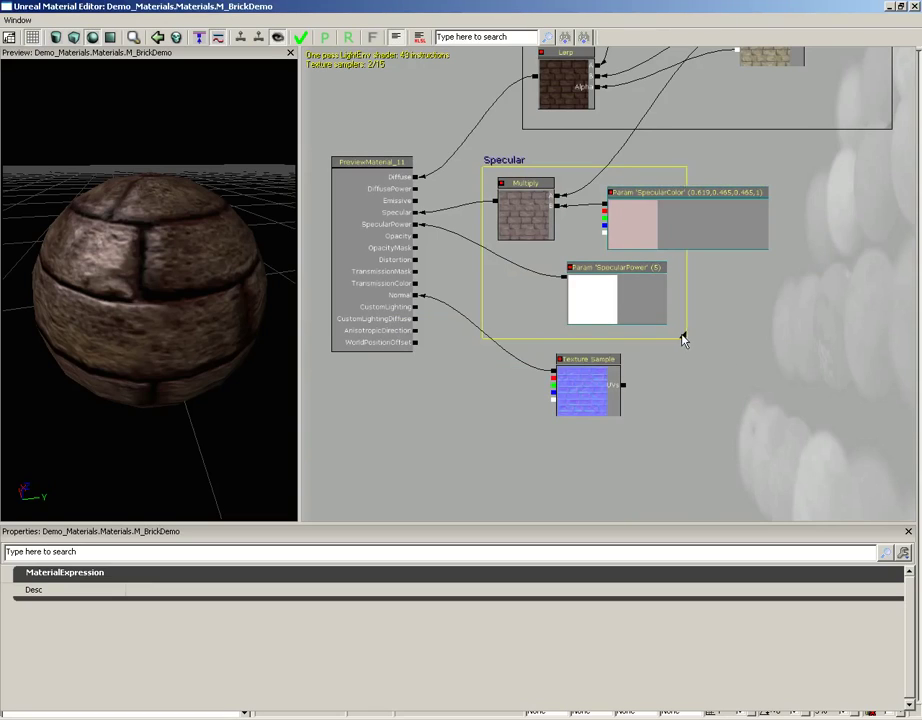
drag(682, 336, 810, 332)
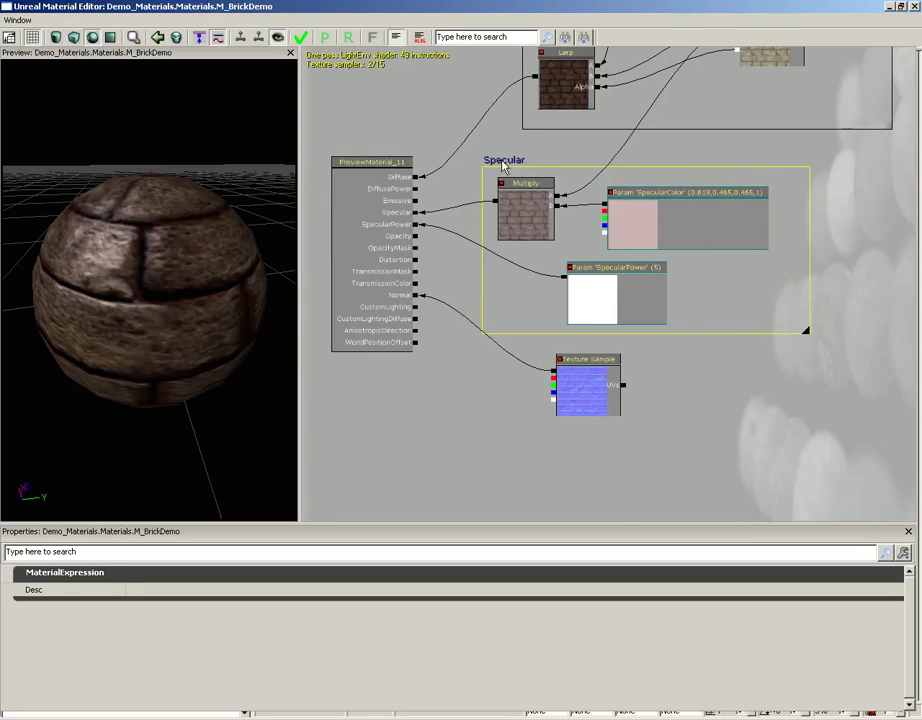
drag(502, 161, 541, 141)
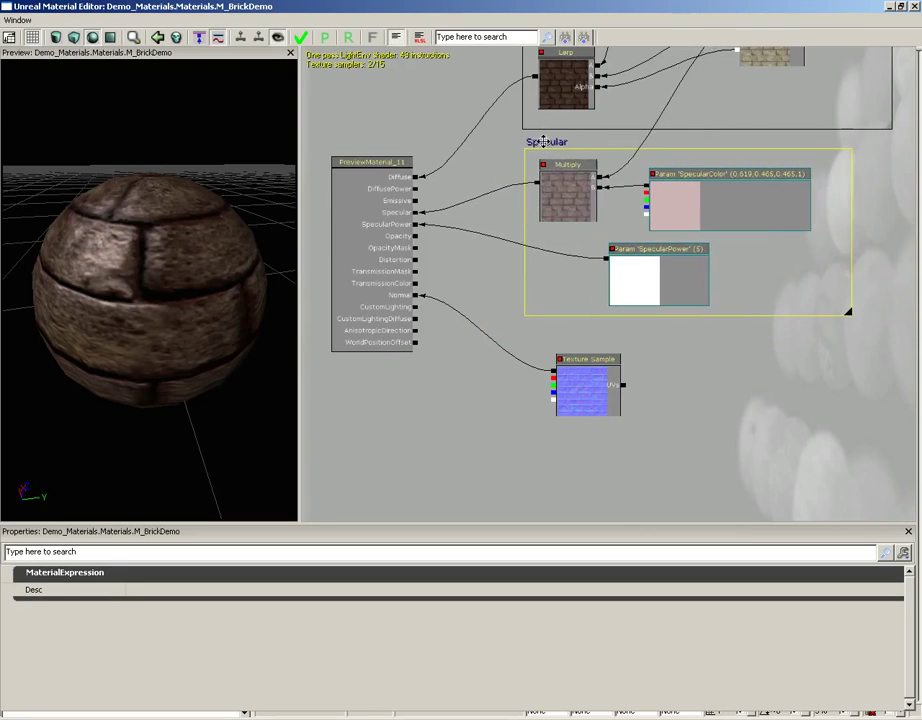
scroll(716, 397, down, 2)
drag(702, 372, 724, 446)
Step: Apply the material changes and save the Demo_Materials package
click(301, 39)
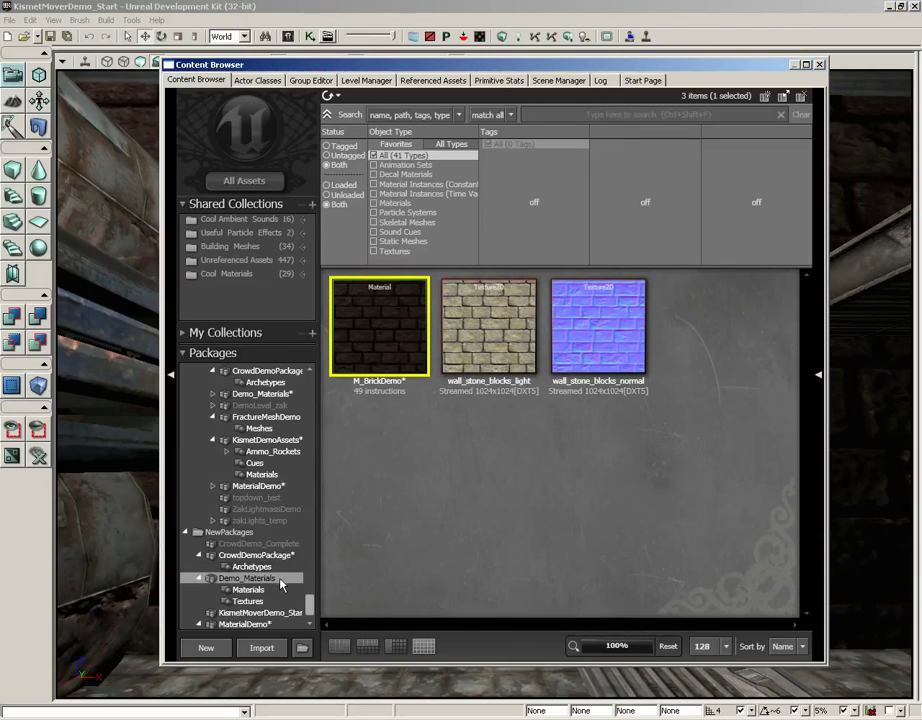
key(ctrl+s)
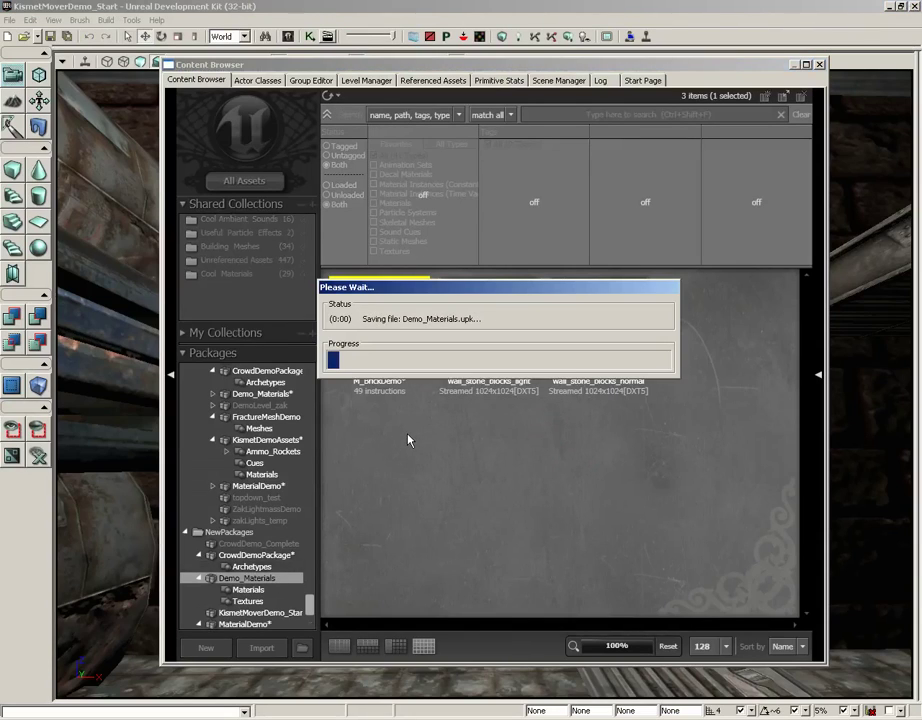
click(819, 64)
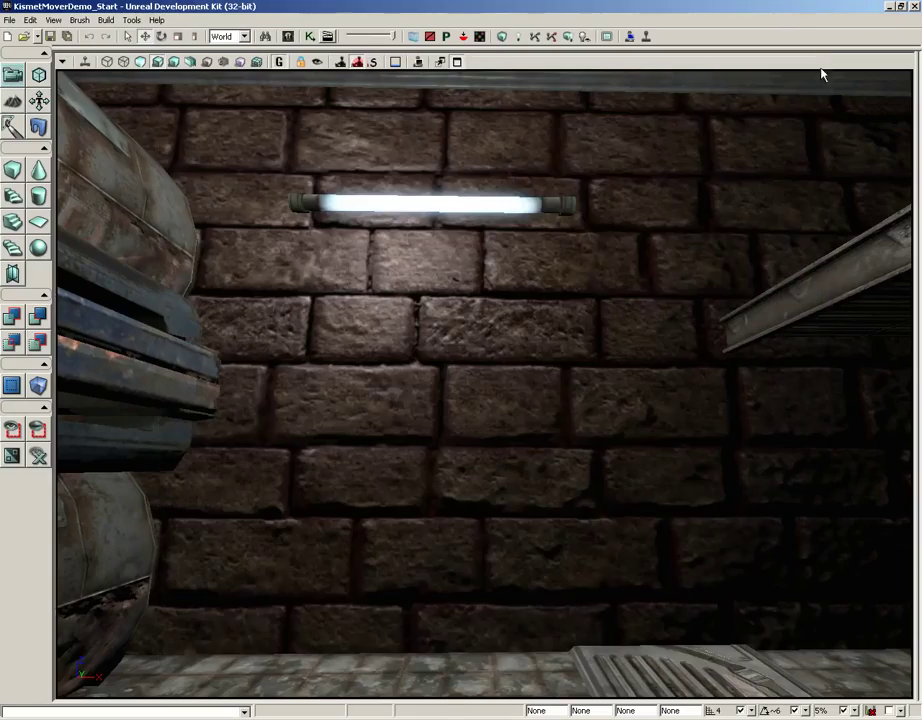
Step: Fly the viewport camera to face the brick wall and its new specular highlights
right_drag(564, 344, 522, 325)
drag(522, 325, 532, 246)
right_drag(533, 246, 573, 317)
drag(573, 317, 582, 391)
right_drag(582, 391, 587, 385)
mouse_move(572, 366)
mouse_down()
mouse_move(564, 360)
mouse_move(566, 383)
mouse_up()
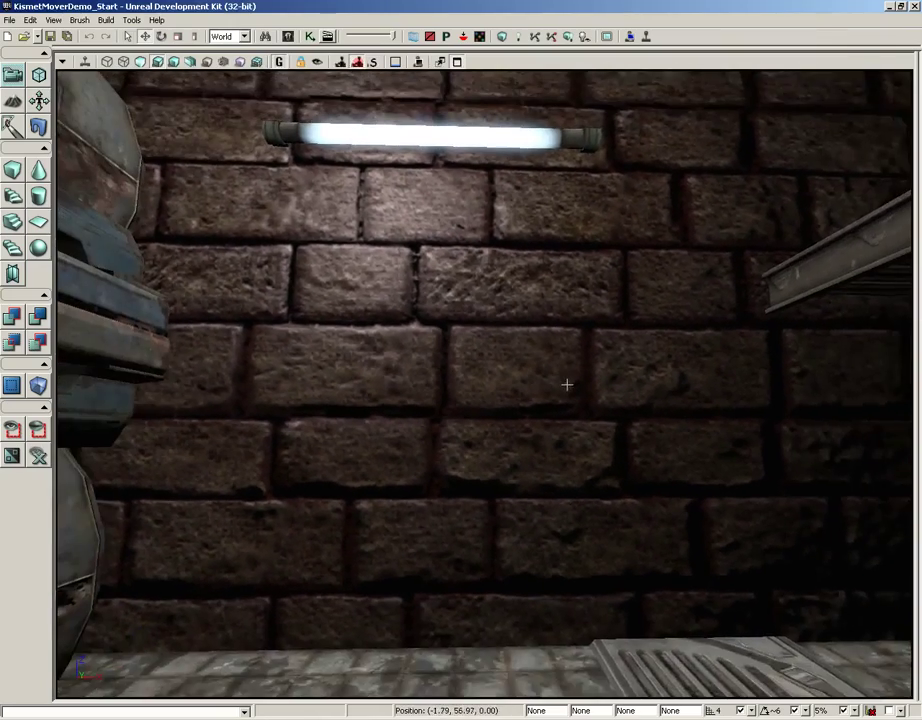
right_drag(566, 383, 556, 349)
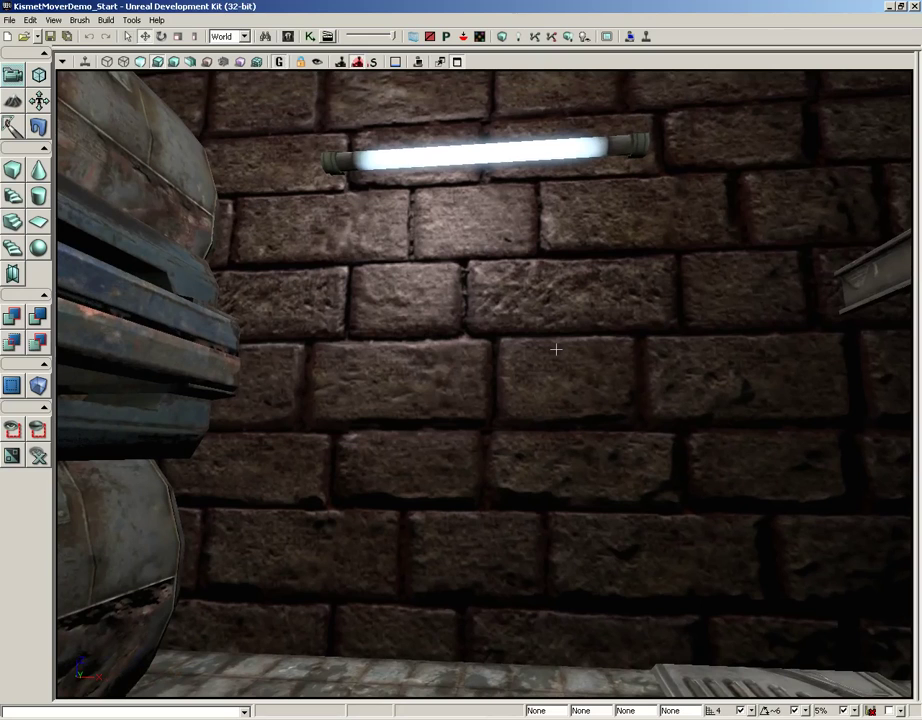